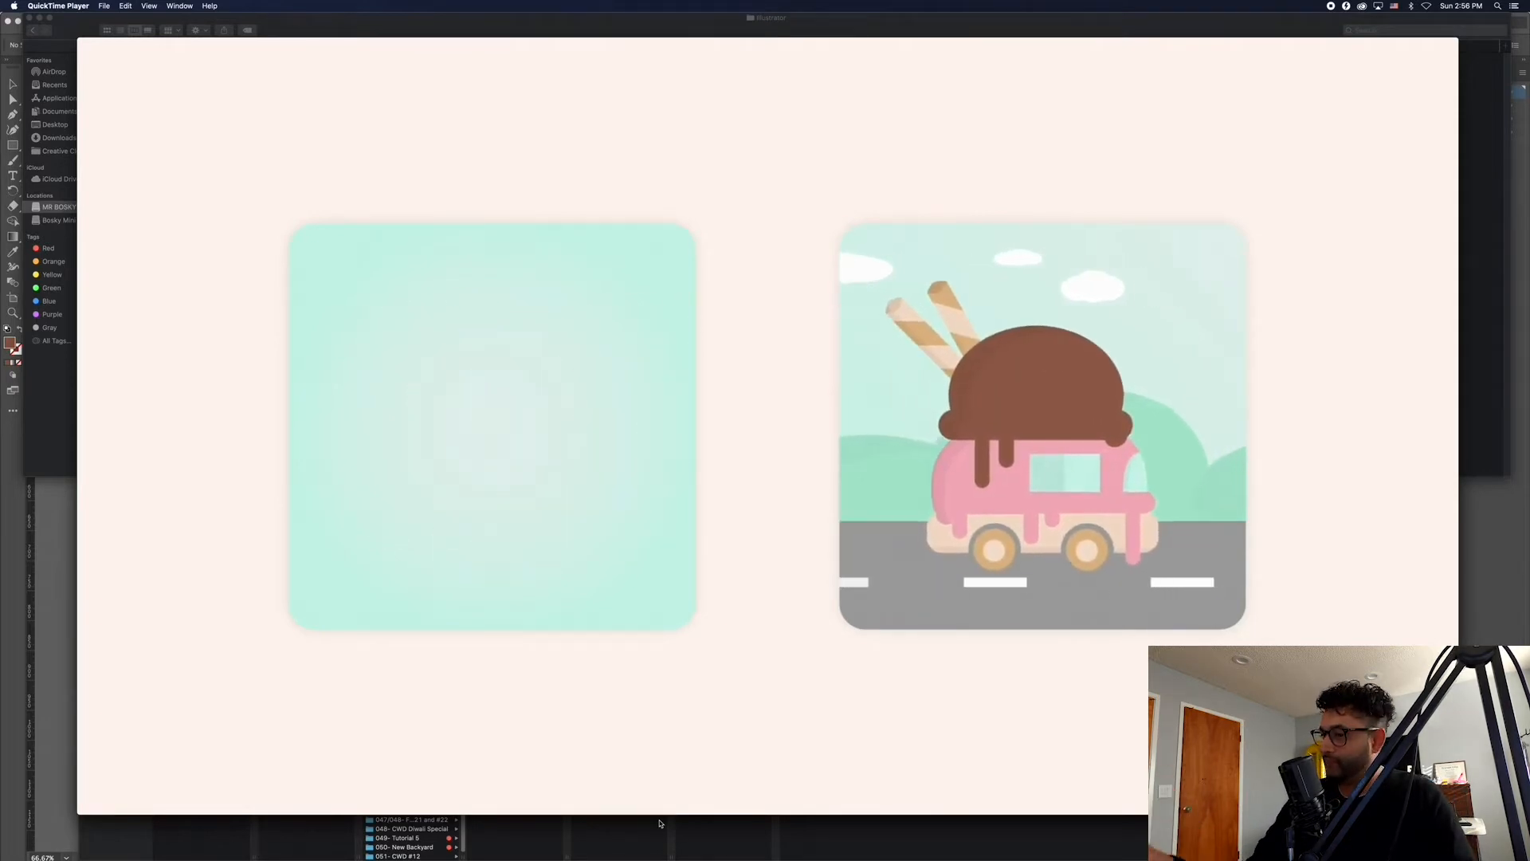
Minimize the finished animation video and switch to the app icon mockup document in Illustrator
mouse_move(638, 731)
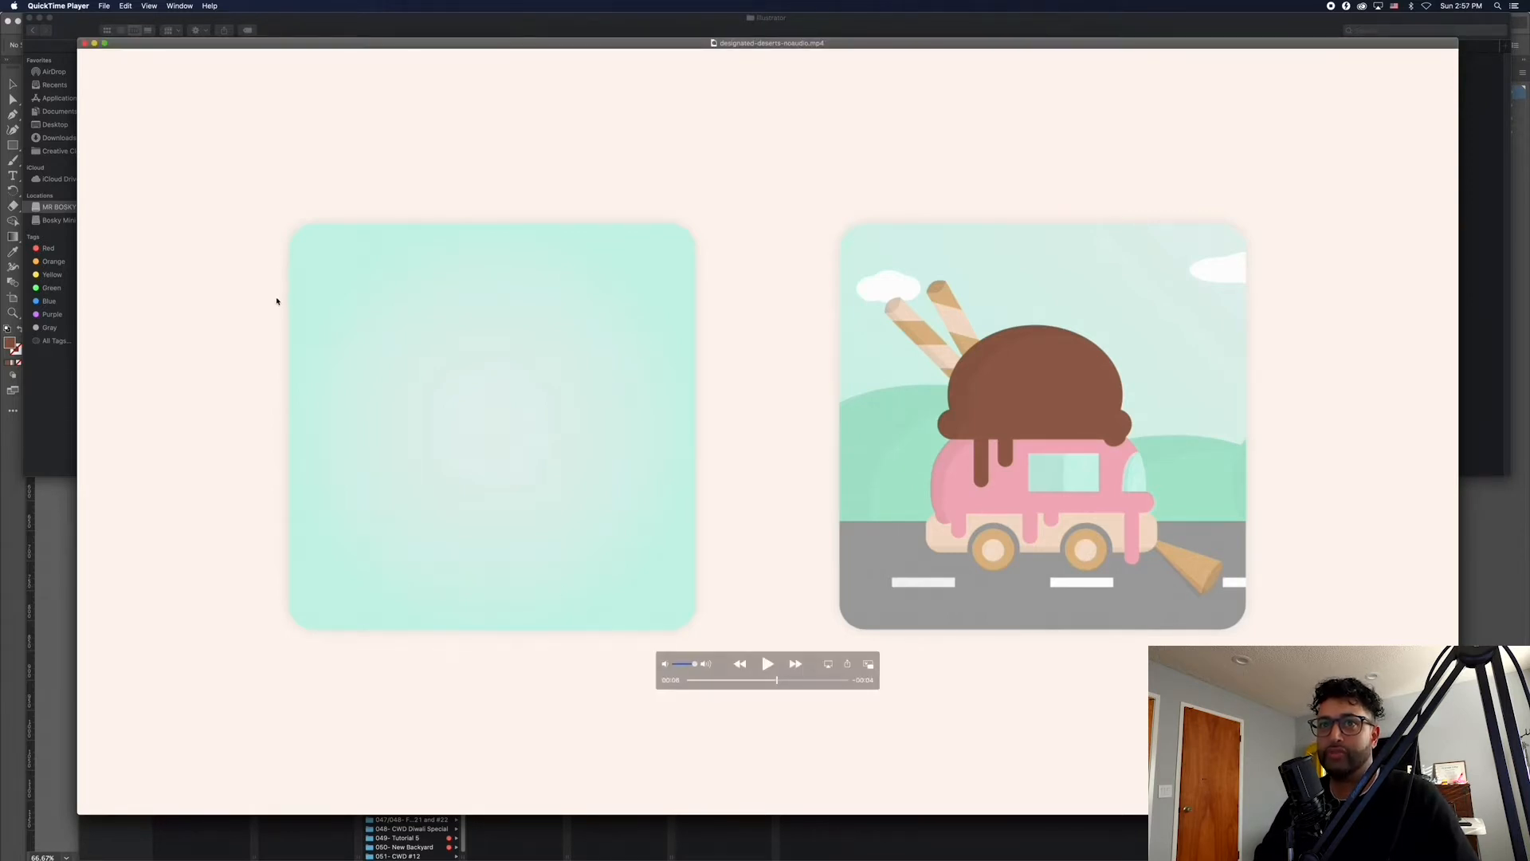
click(95, 44)
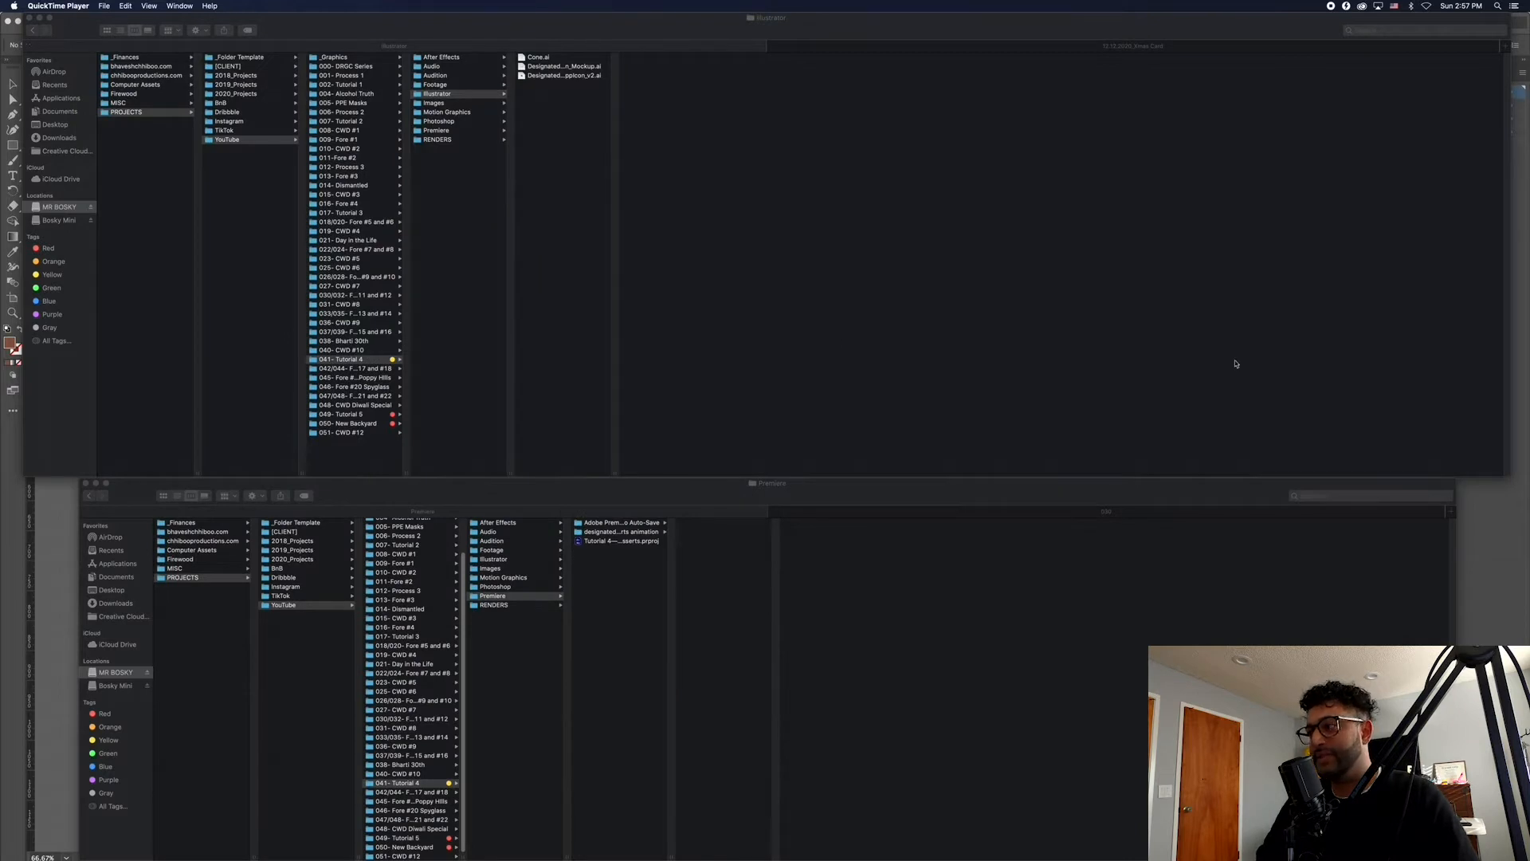
click(1487, 550)
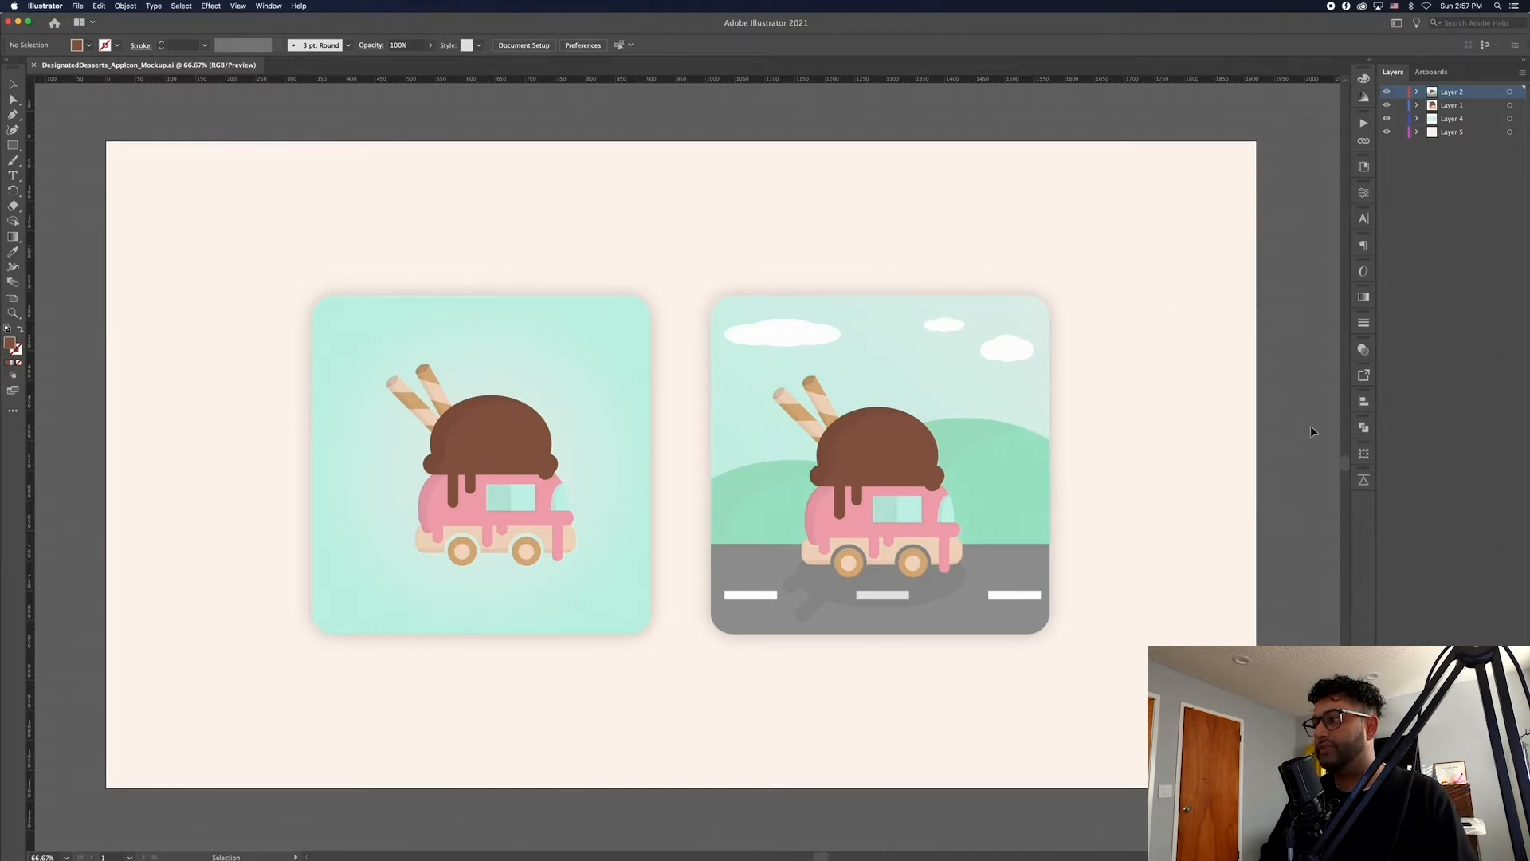
Check the Overlord plugin's controls and inspect the contents of Layer 4, Layer 1 and Layer 2
click(1364, 479)
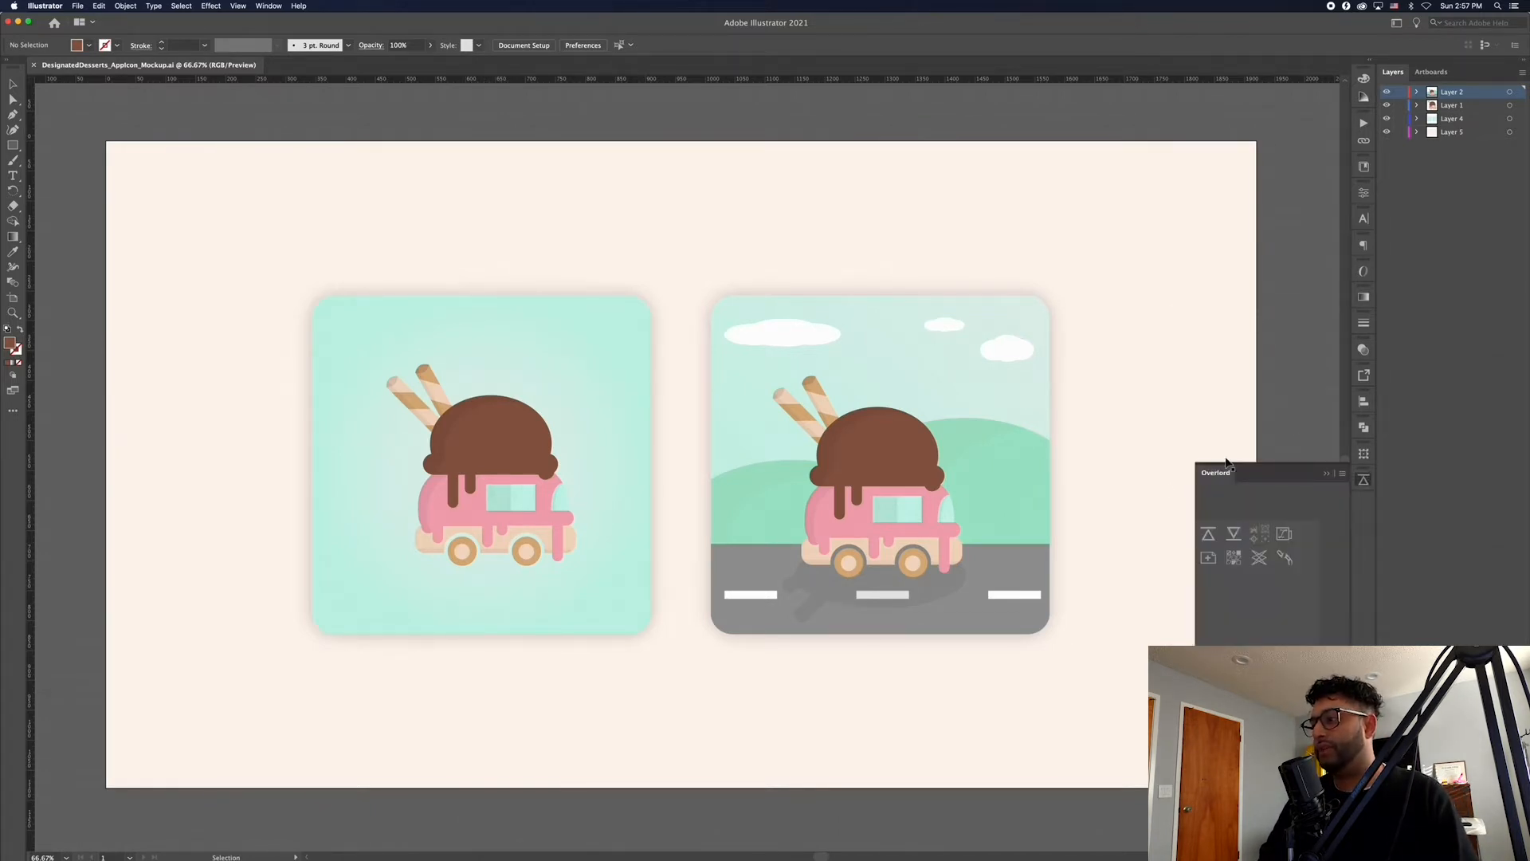
click(1328, 475)
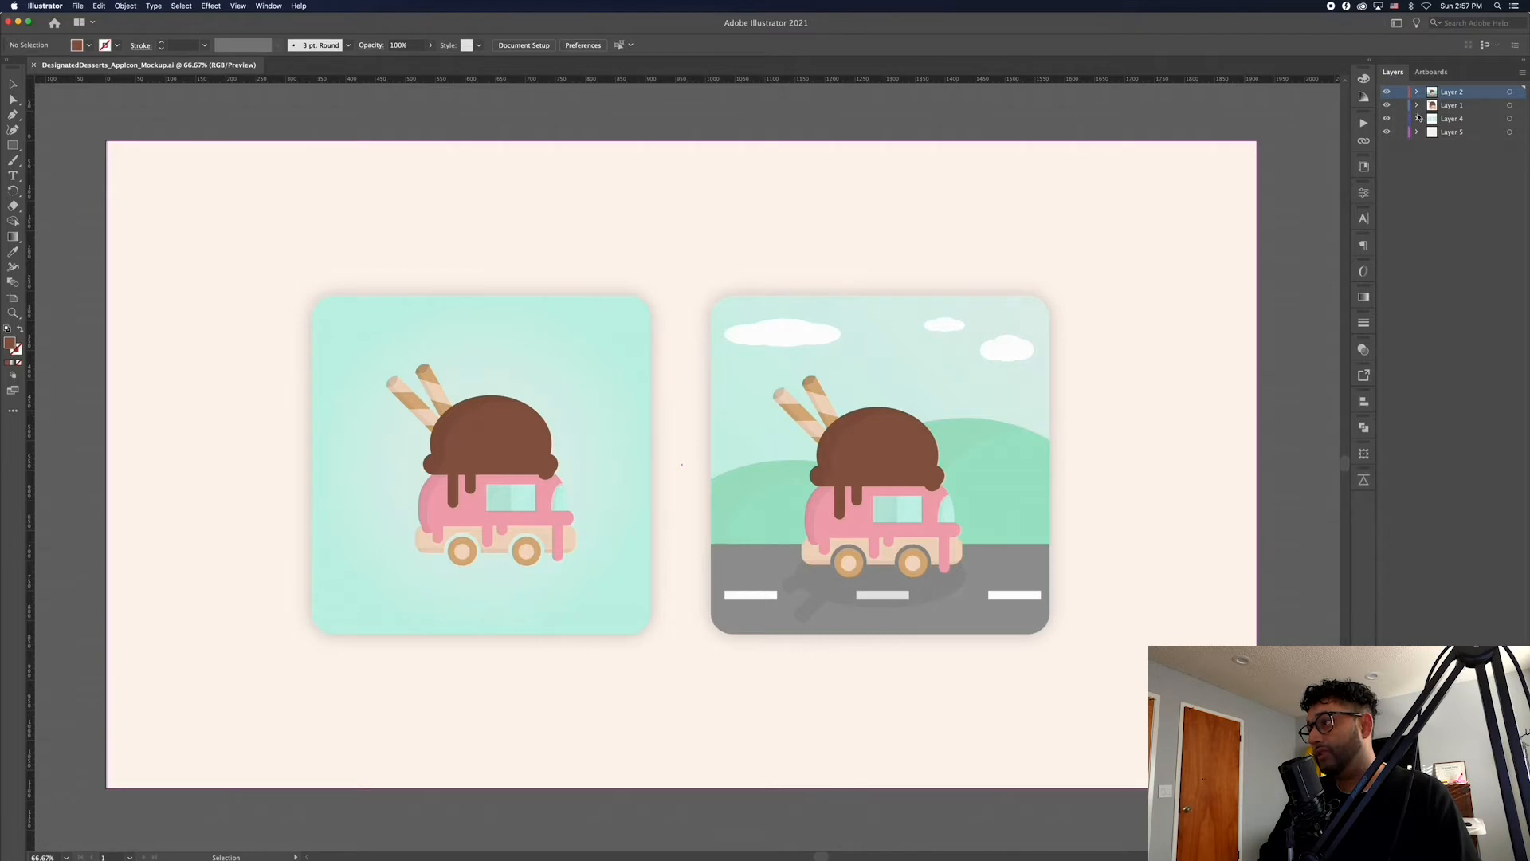
click(1417, 119)
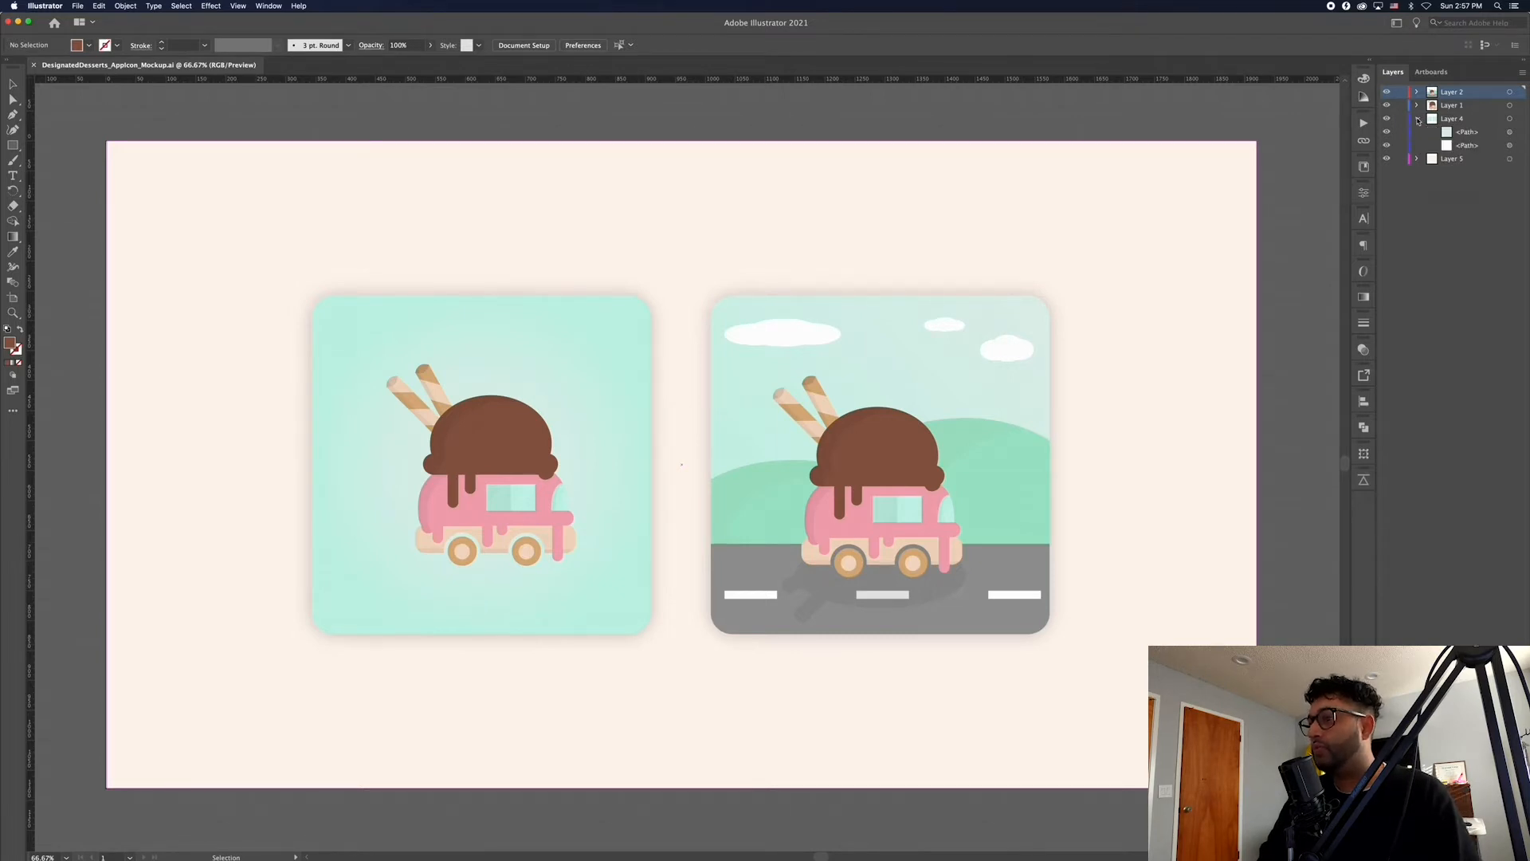
click(1418, 119)
click(1417, 106)
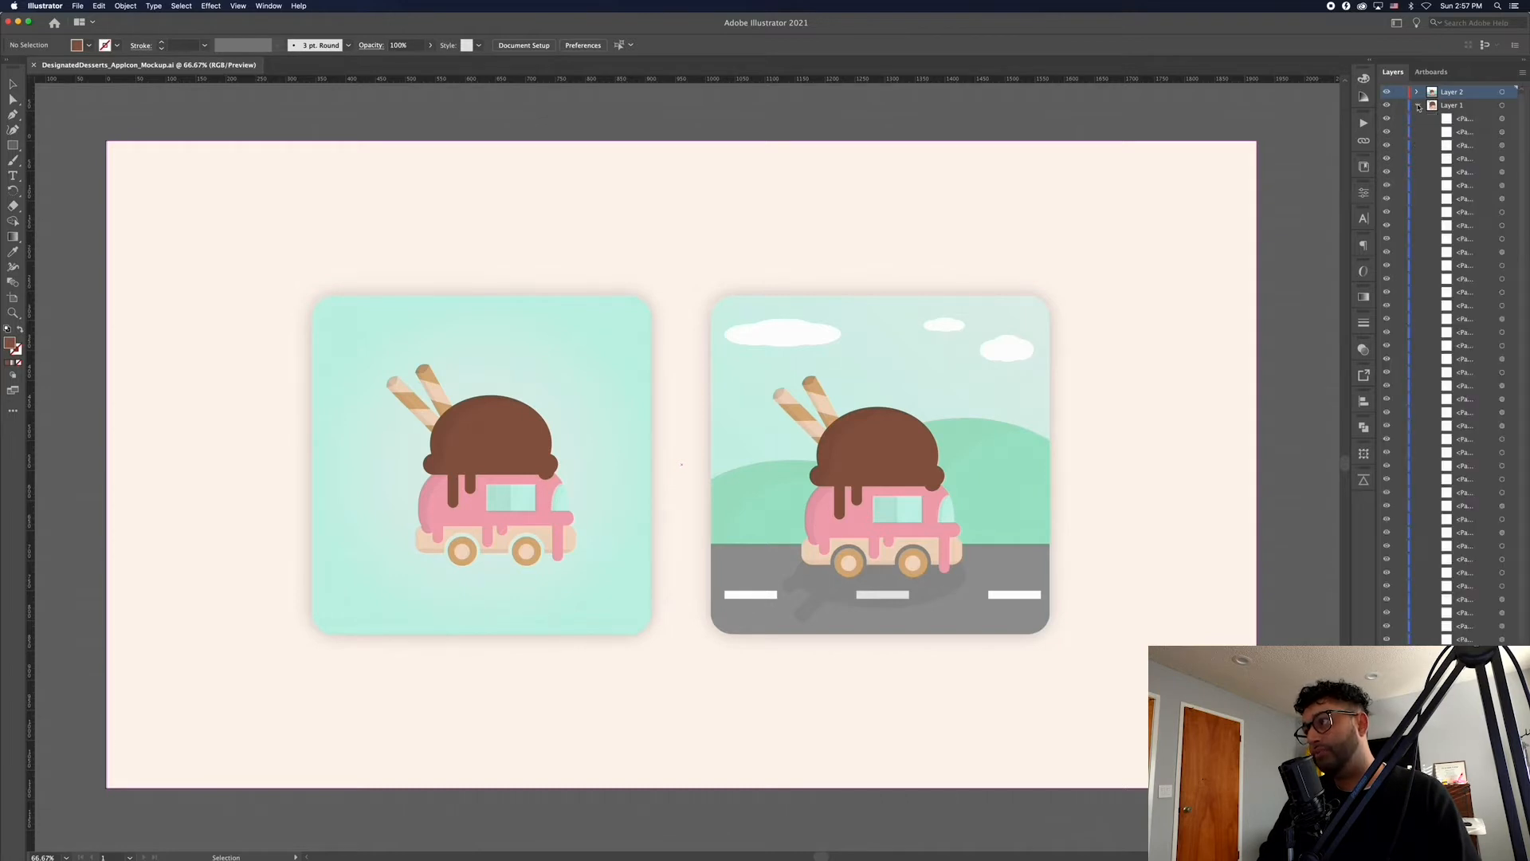
click(1417, 106)
click(1418, 93)
click(1418, 93)
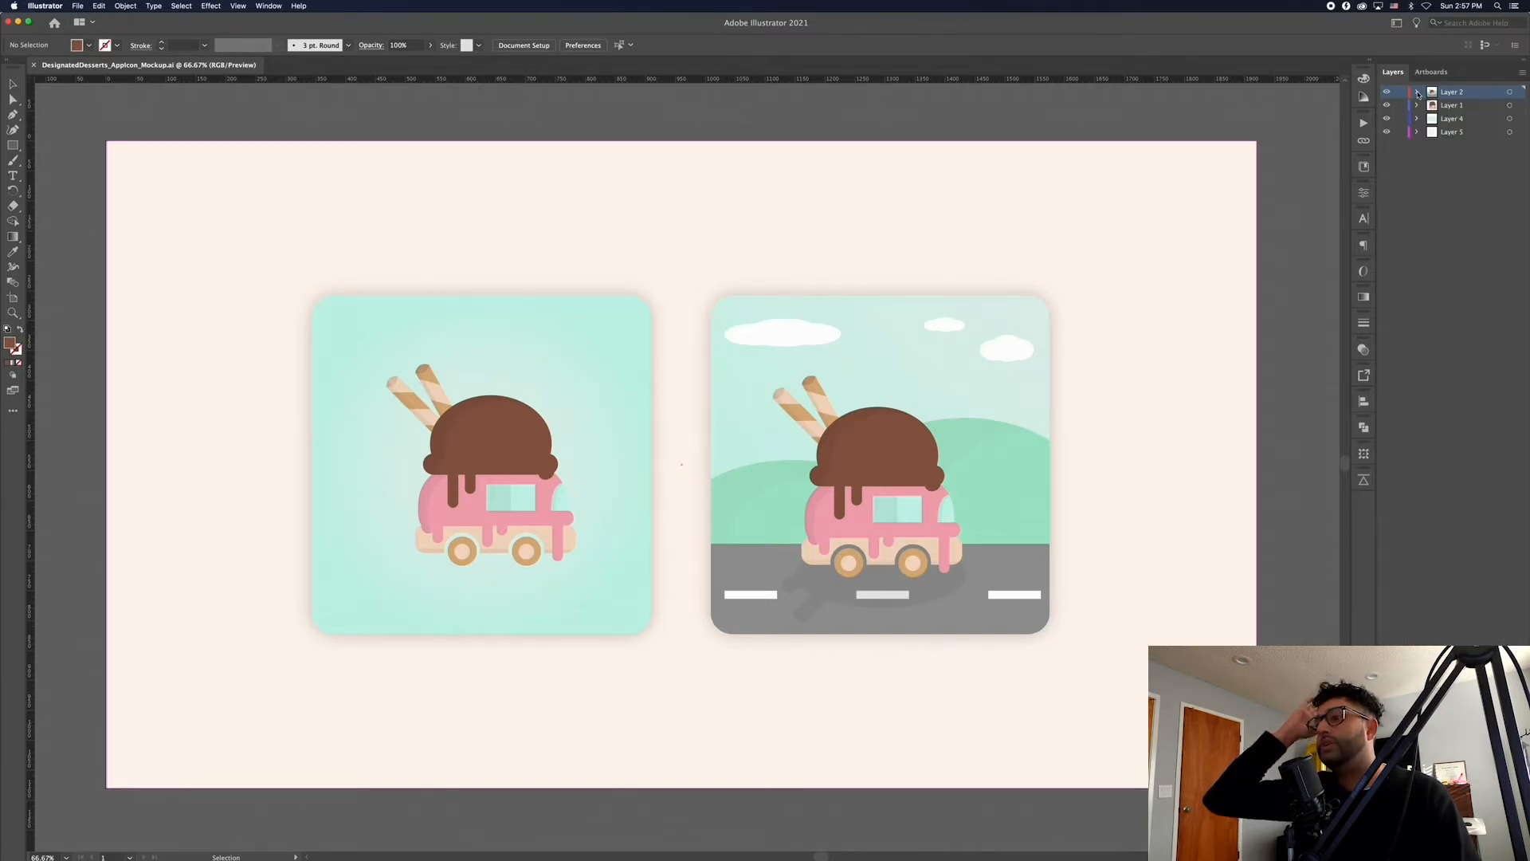
Select the artwork of Layer 2, Layer 1, Layer 4 and Layer 5 in turn to identify what each contains
click(1508, 93)
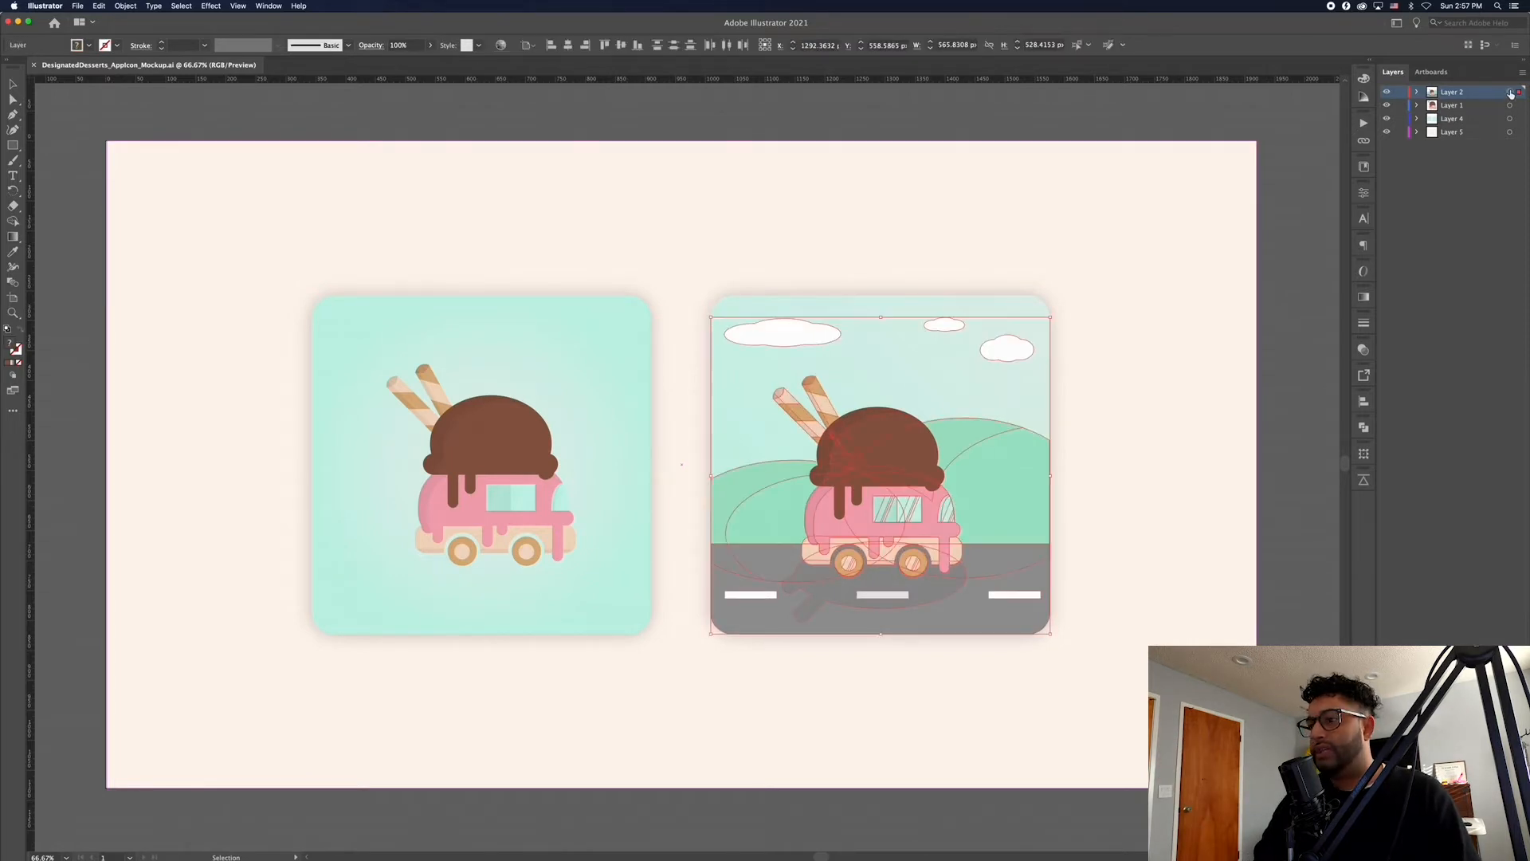
click(1509, 106)
click(1510, 118)
click(1509, 133)
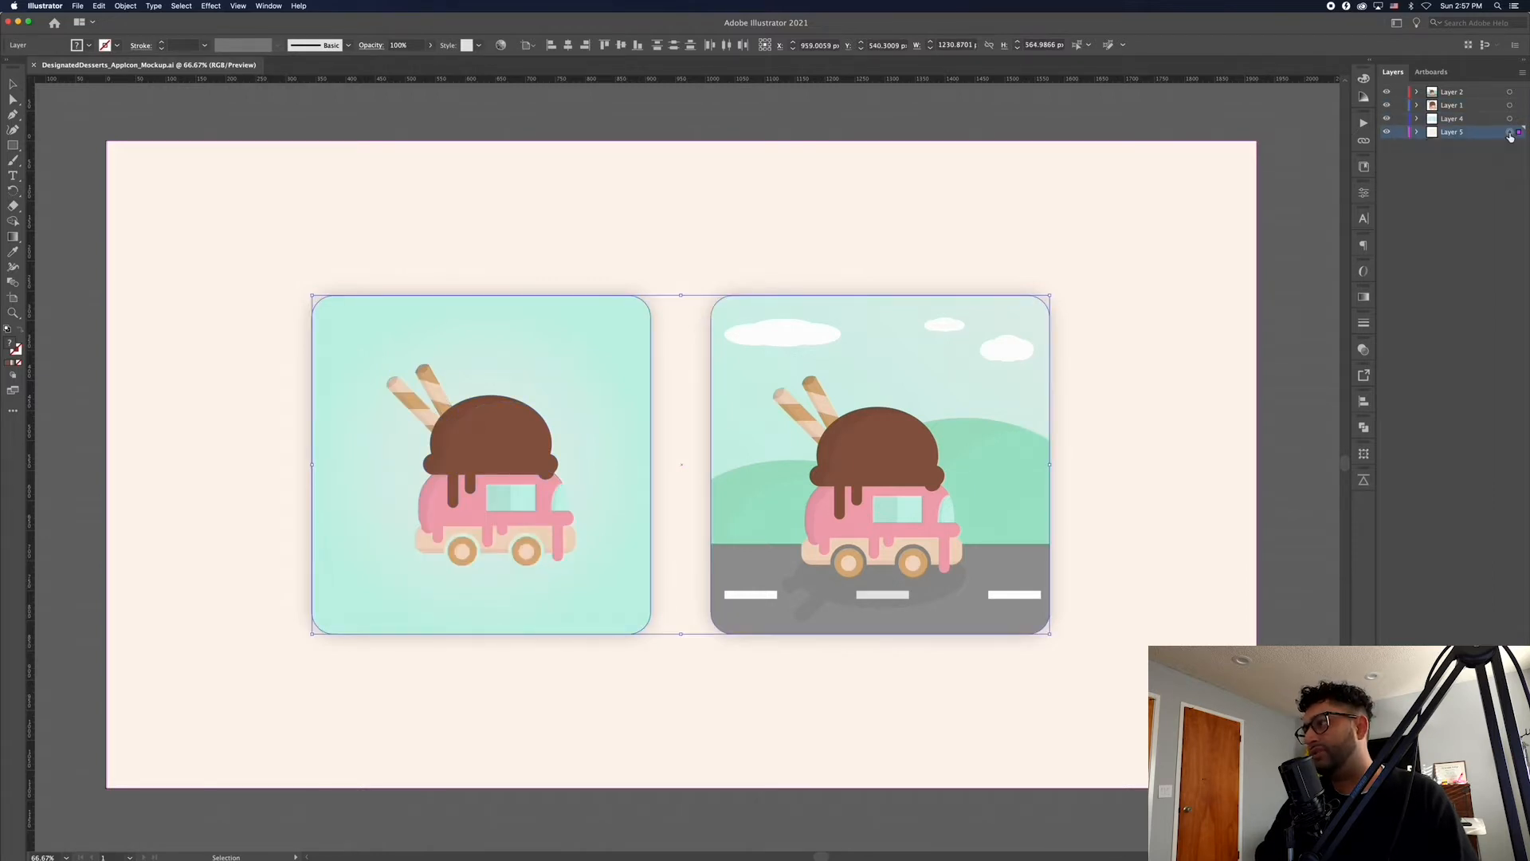
Switch to After Effects with the designated-deserts composition
key(super+Tab)
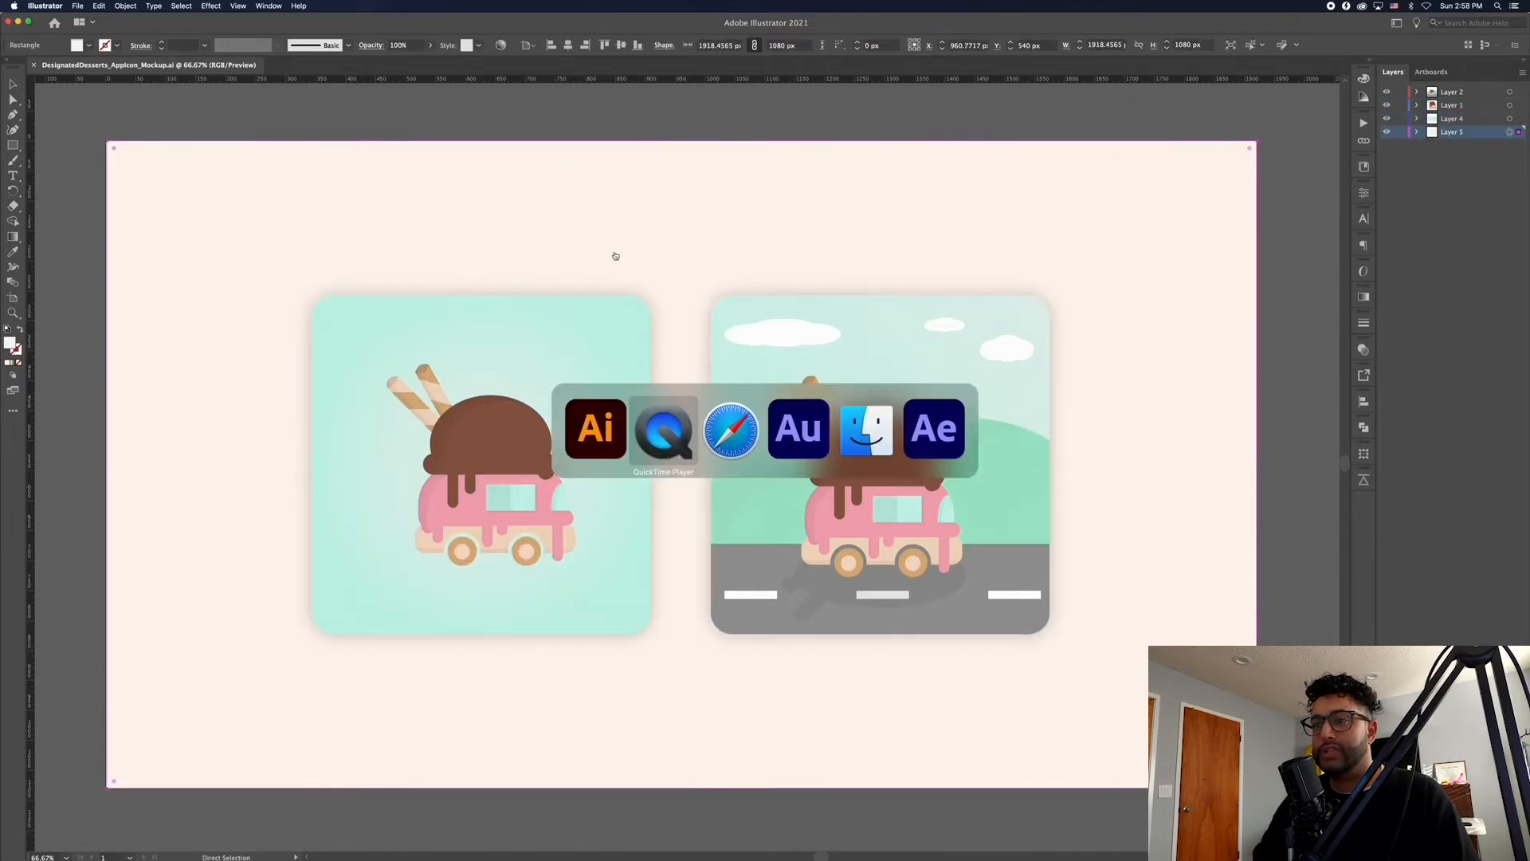
click(564, 428)
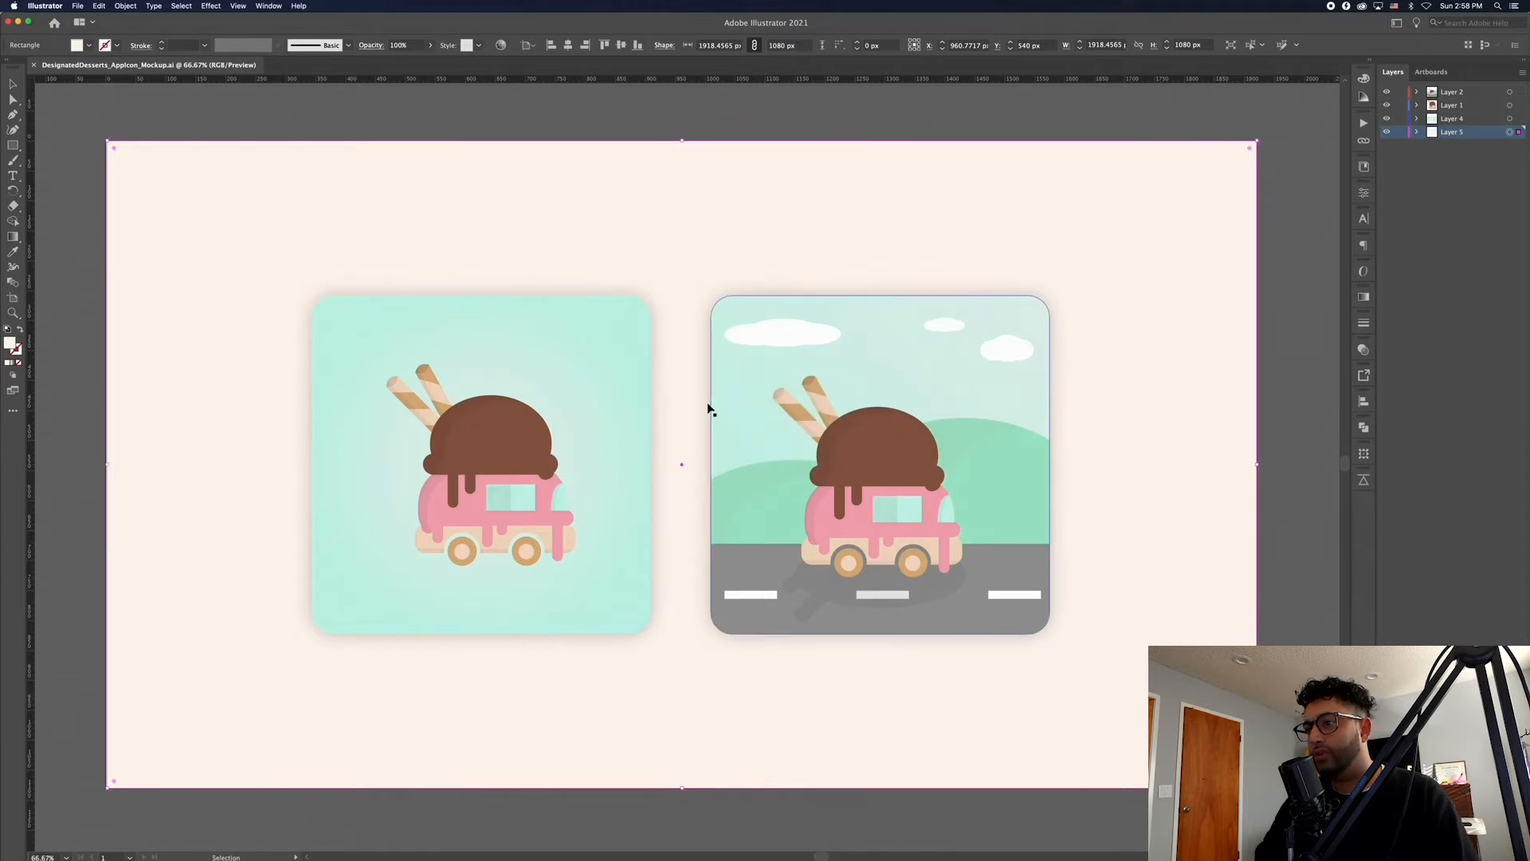
key(super+Tab)
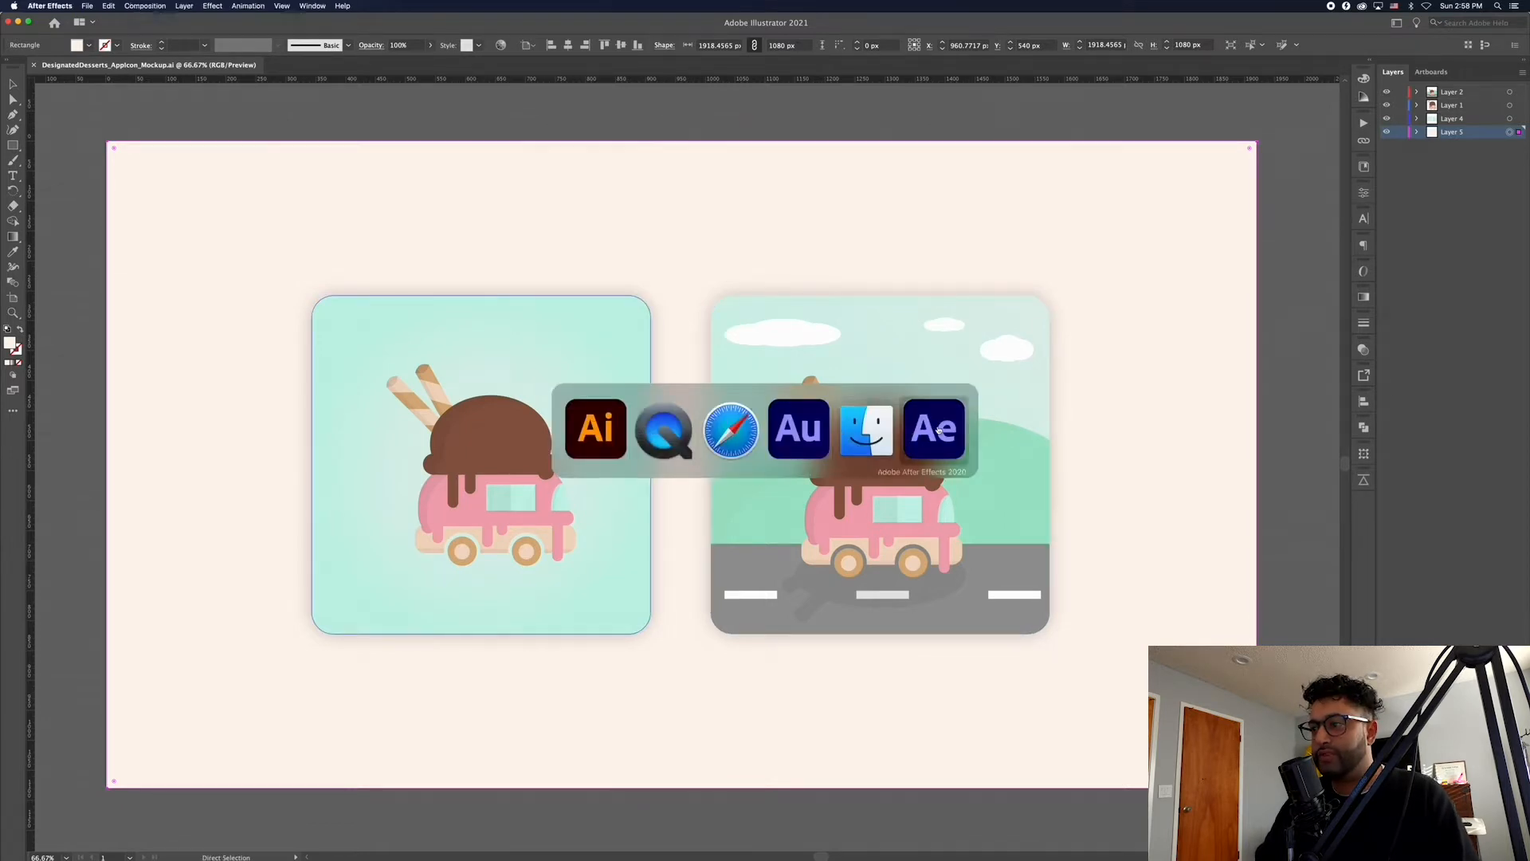
click(934, 428)
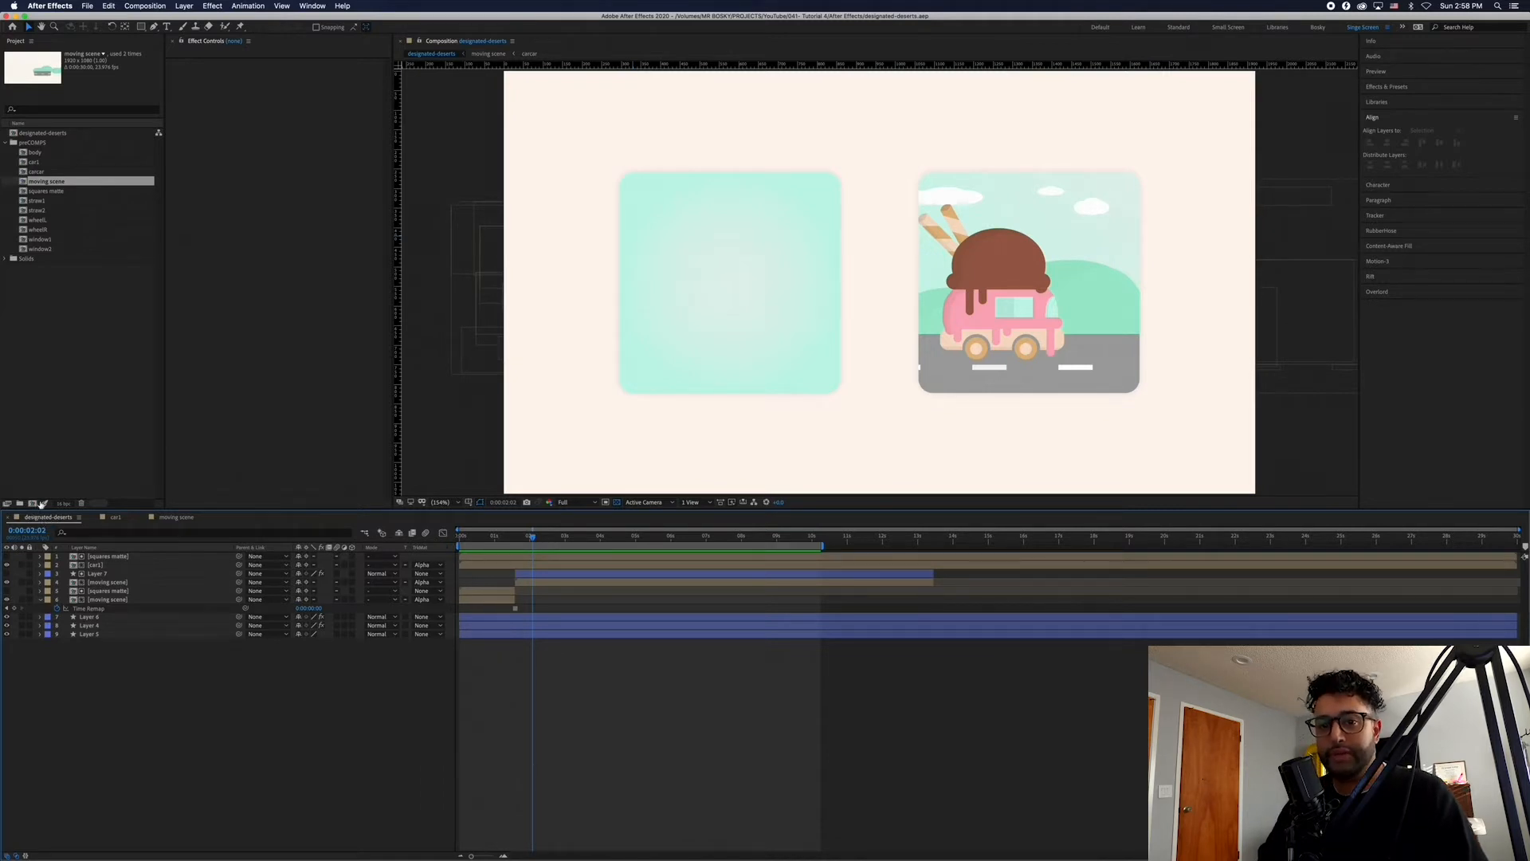
Examine the squares matte and car1 layers and scrub through the first two seconds of the main composition
click(108, 556)
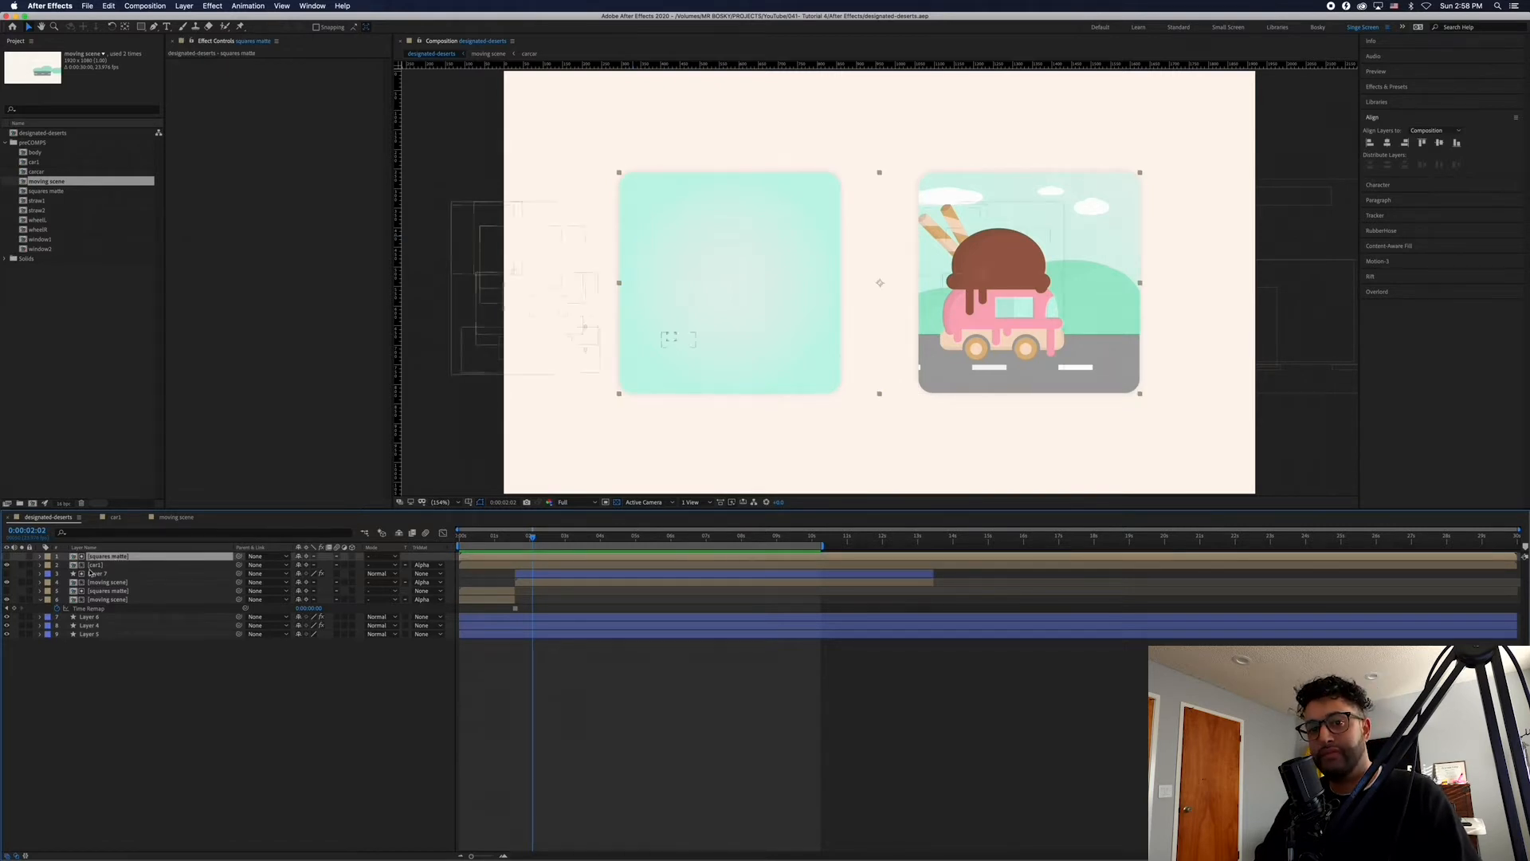
click(97, 565)
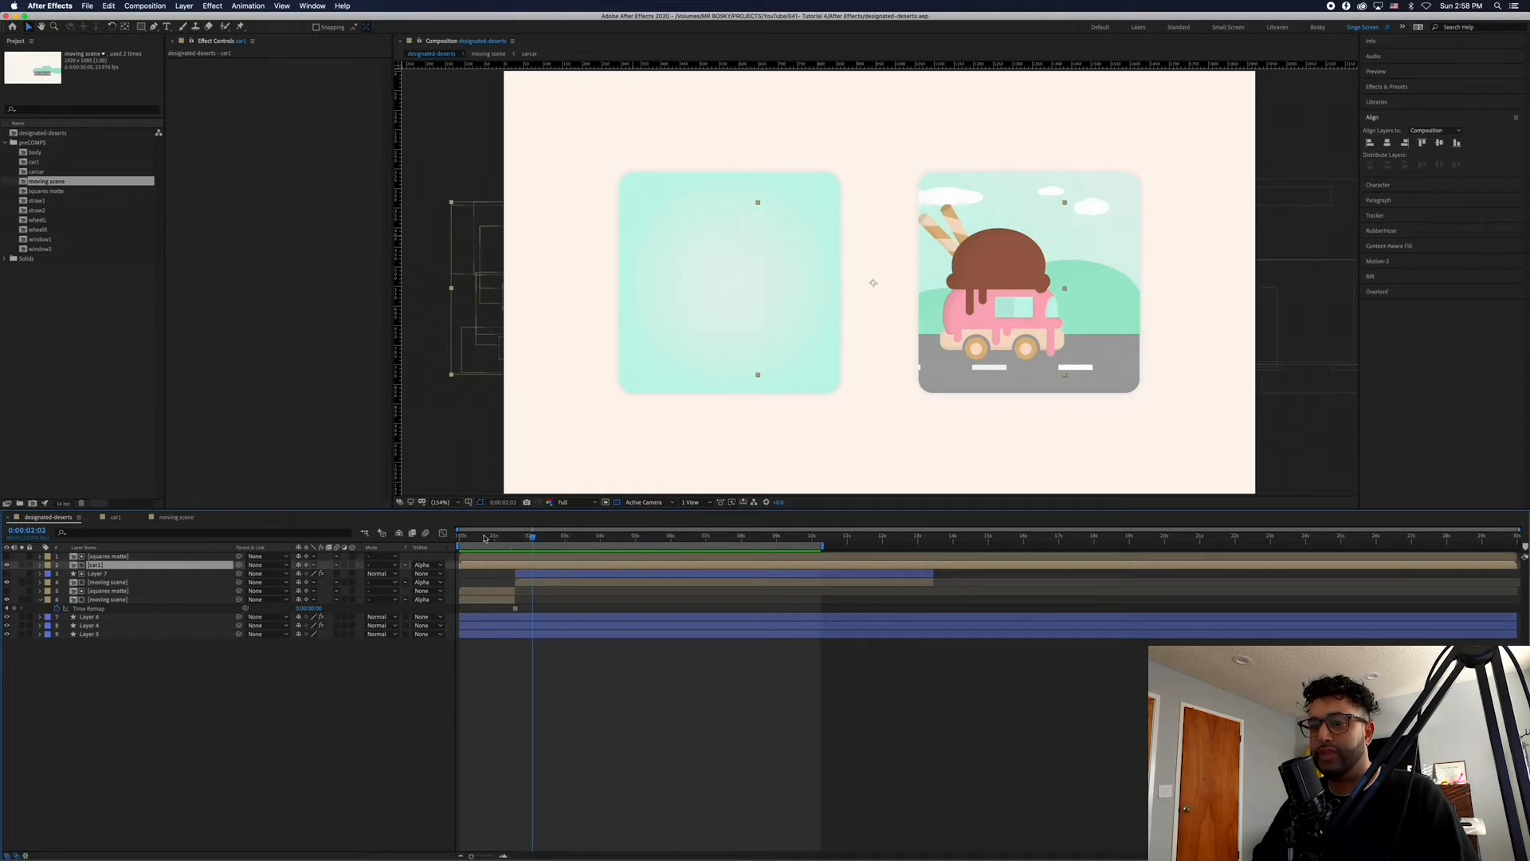
drag(484, 539, 537, 536)
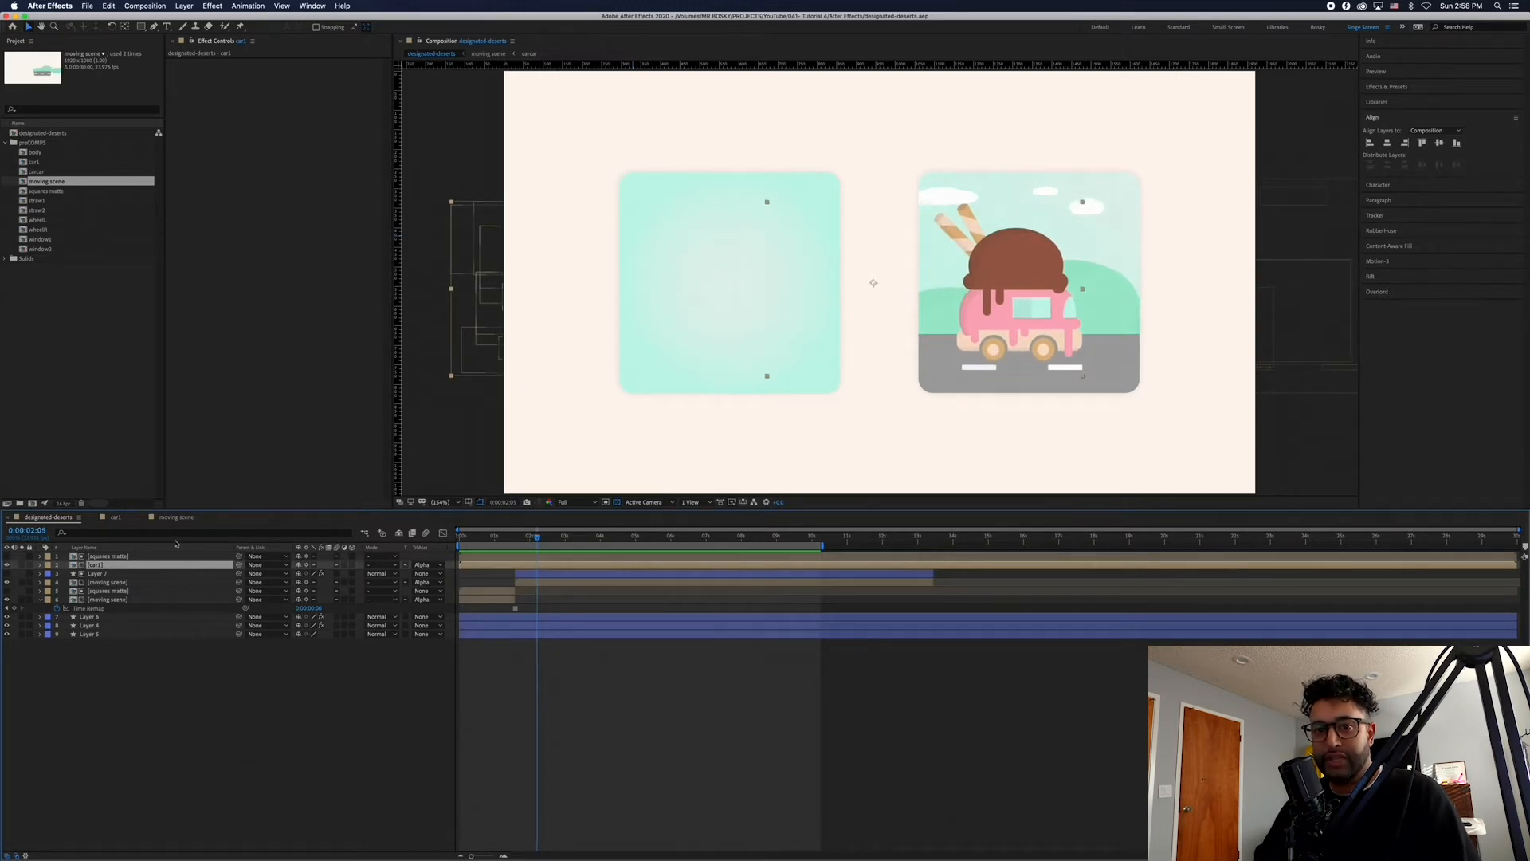
Open the car1 precomp, turn off the transparency grid and scrub through the smoke behind the rear wheel
double_click(73, 566)
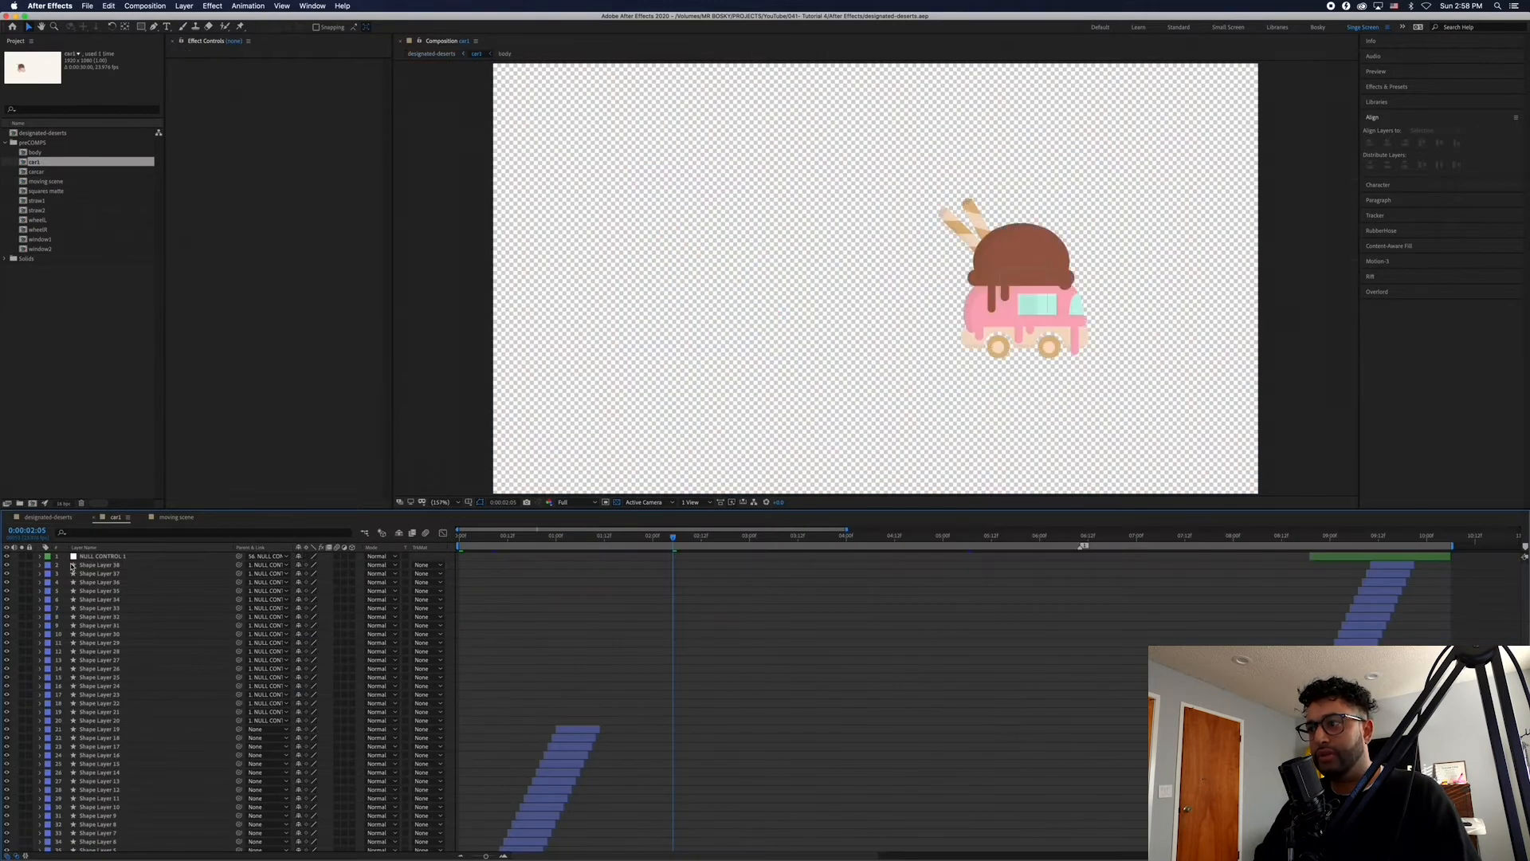
drag(459, 543, 540, 542)
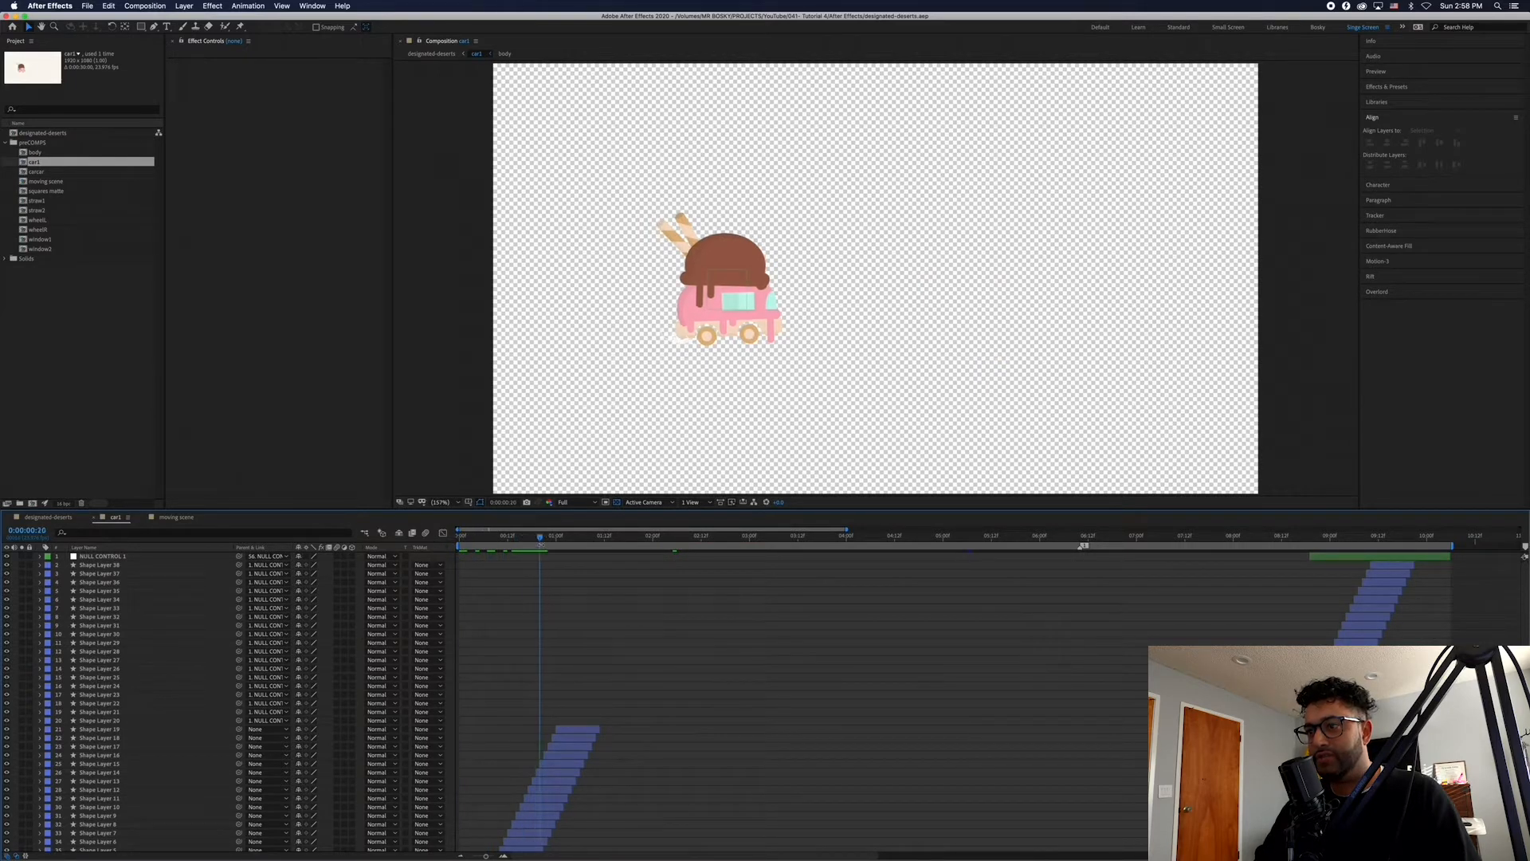
scroll(681, 346, up, 4)
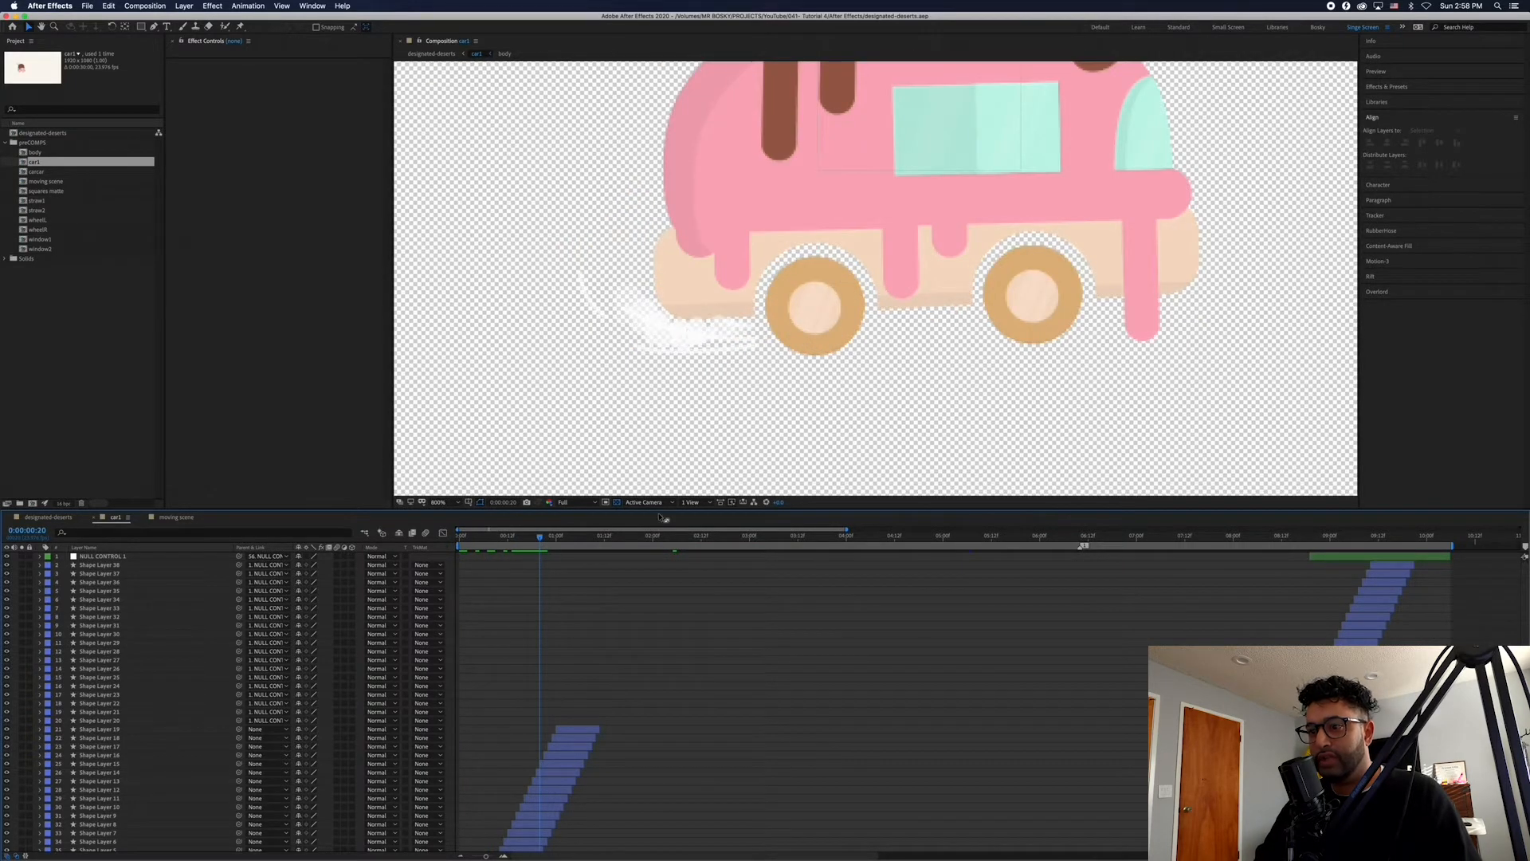
click(616, 504)
drag(541, 539, 594, 541)
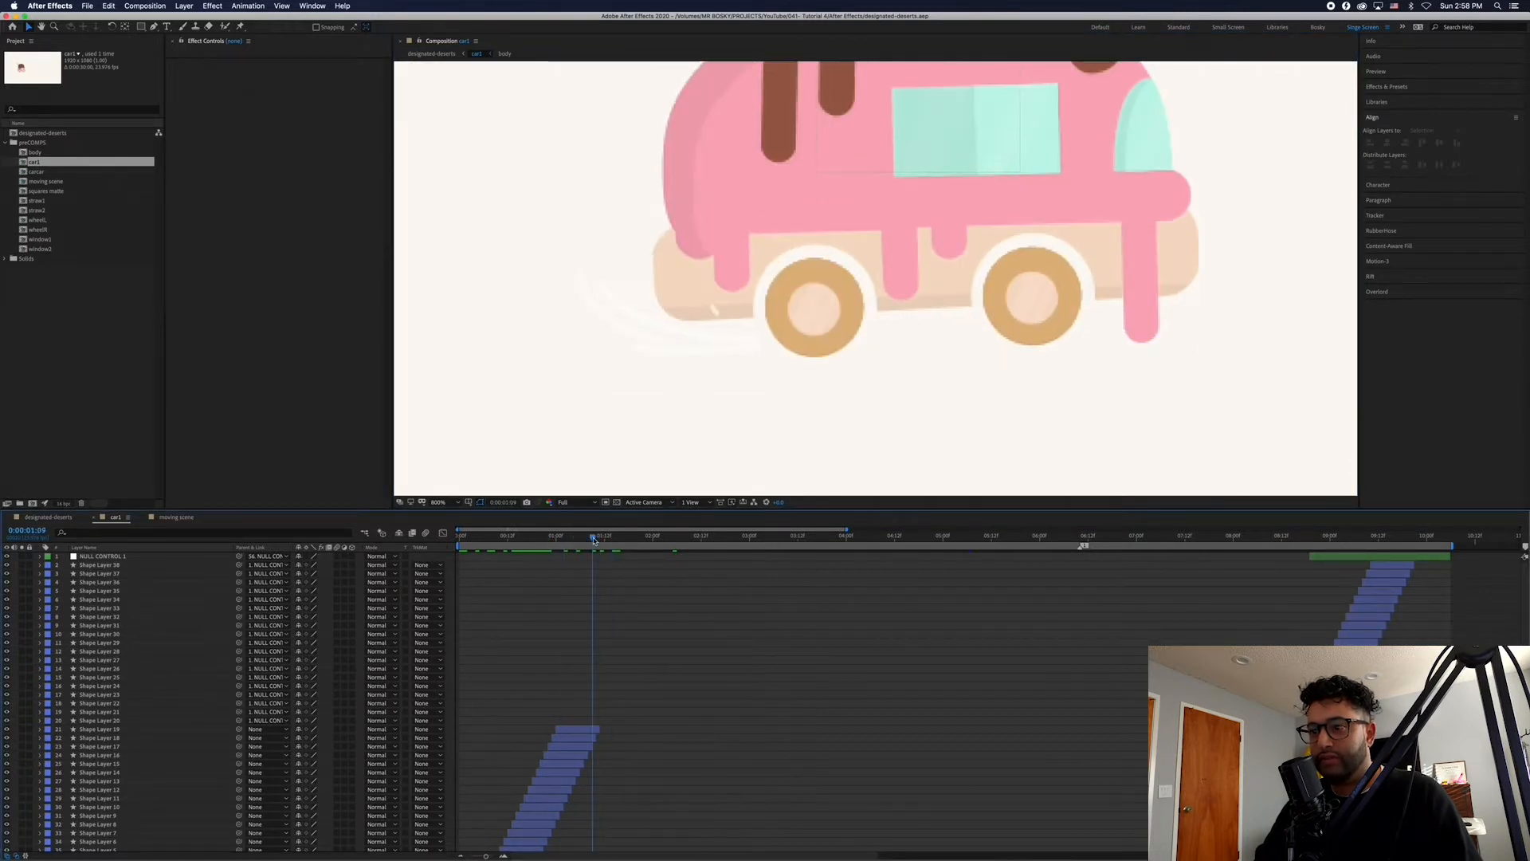
Set the car1 composition's background color to black (000000)
click(145, 5)
mouse_move(179, 7)
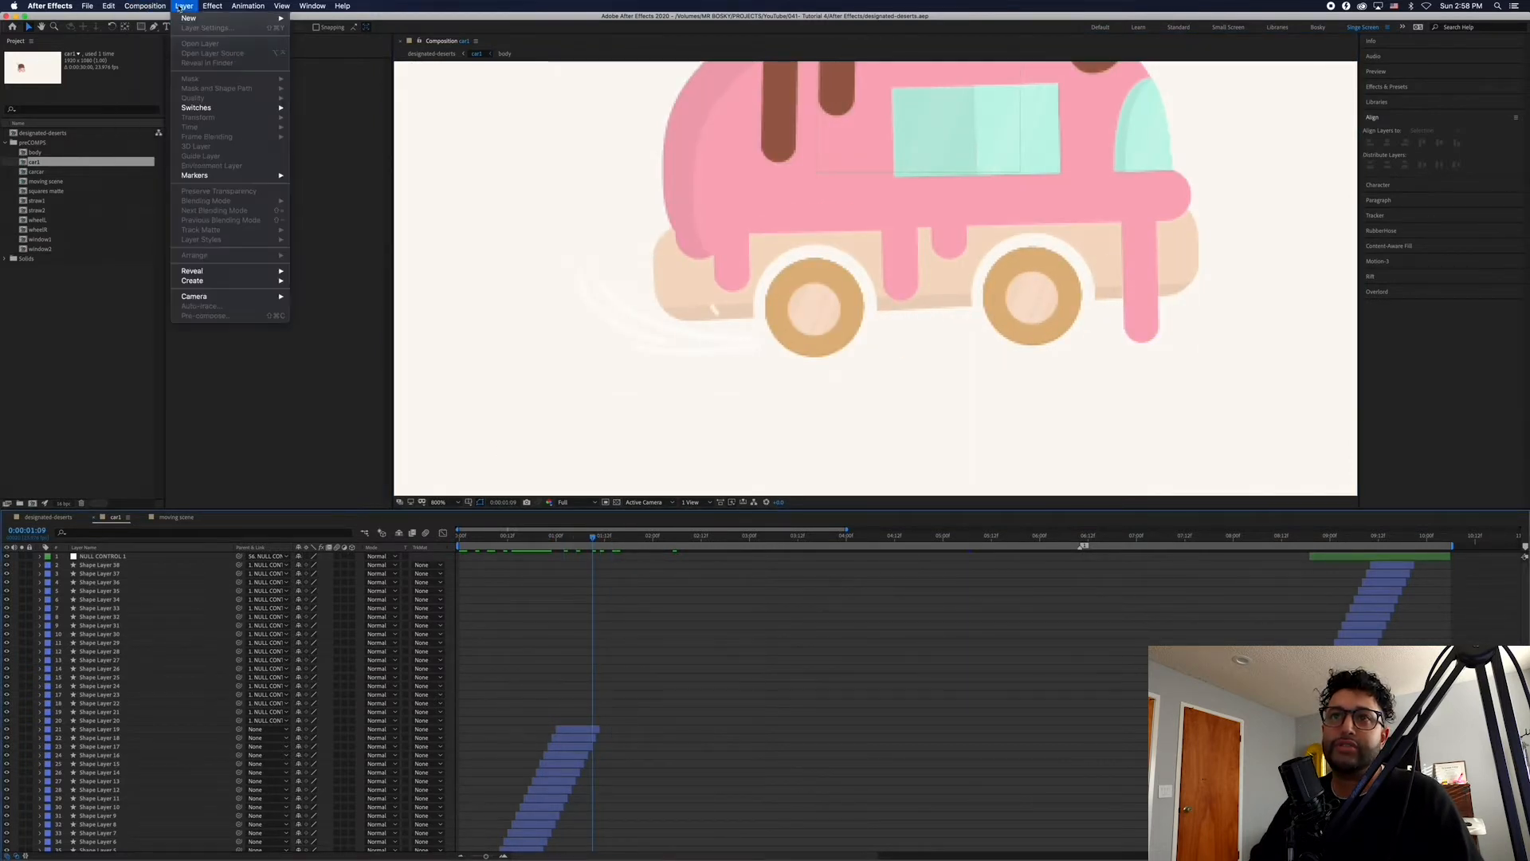
click(165, 35)
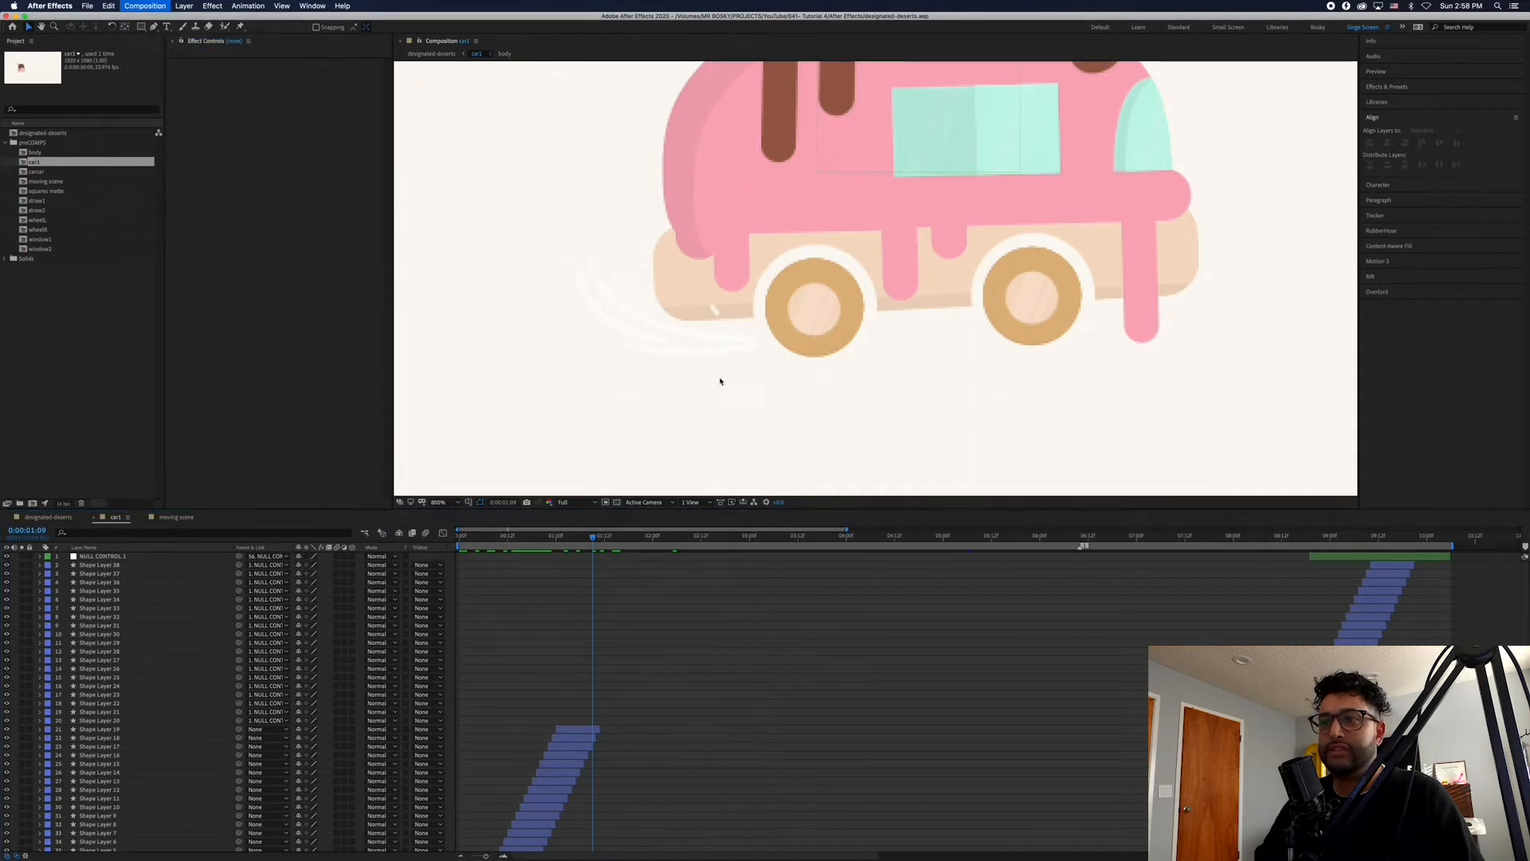
click(522, 441)
text(000000)
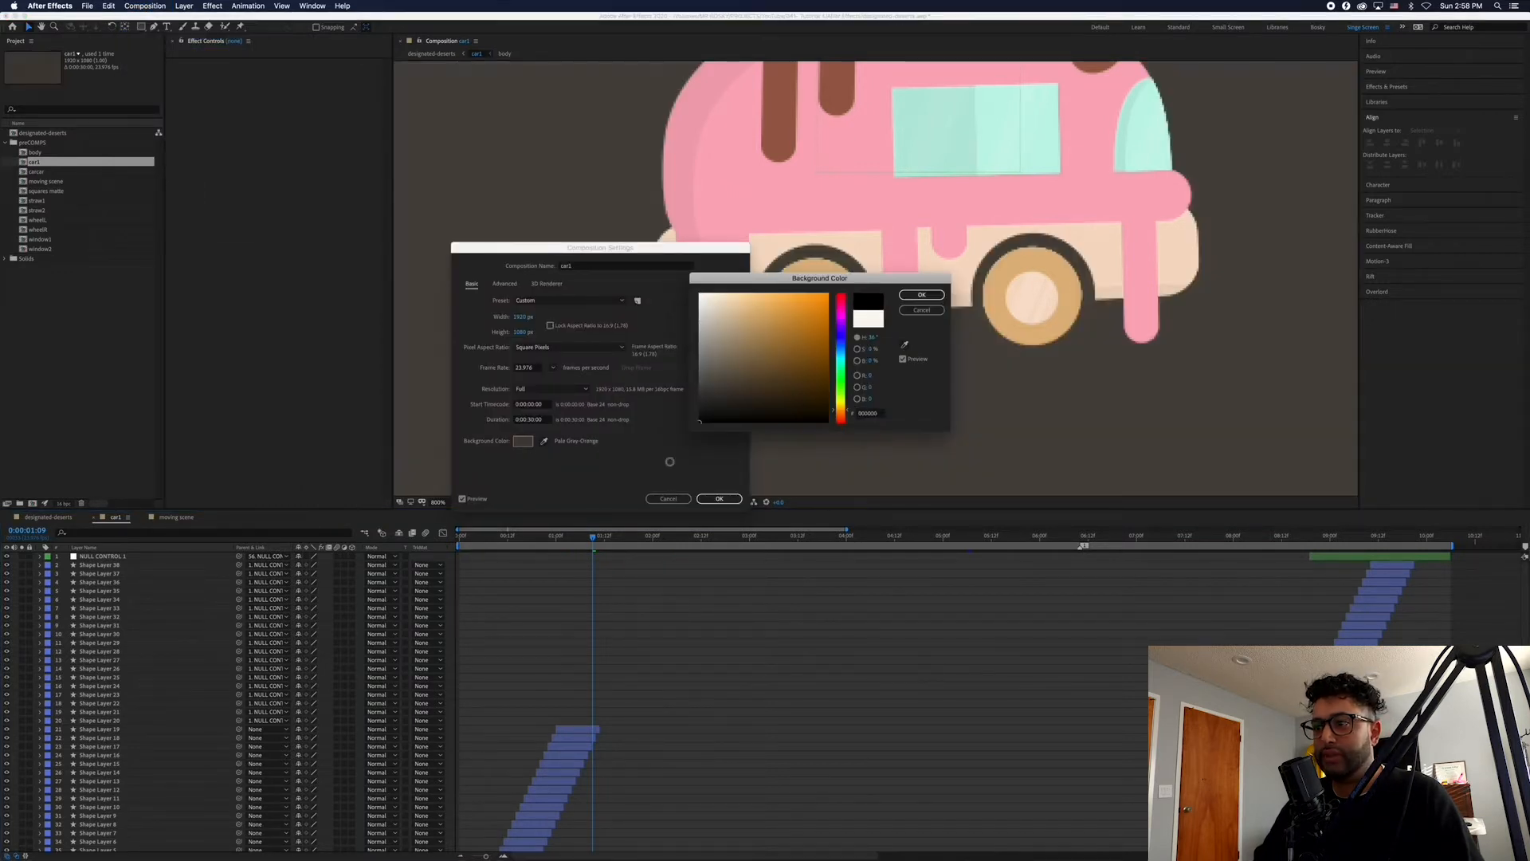
key(Return)
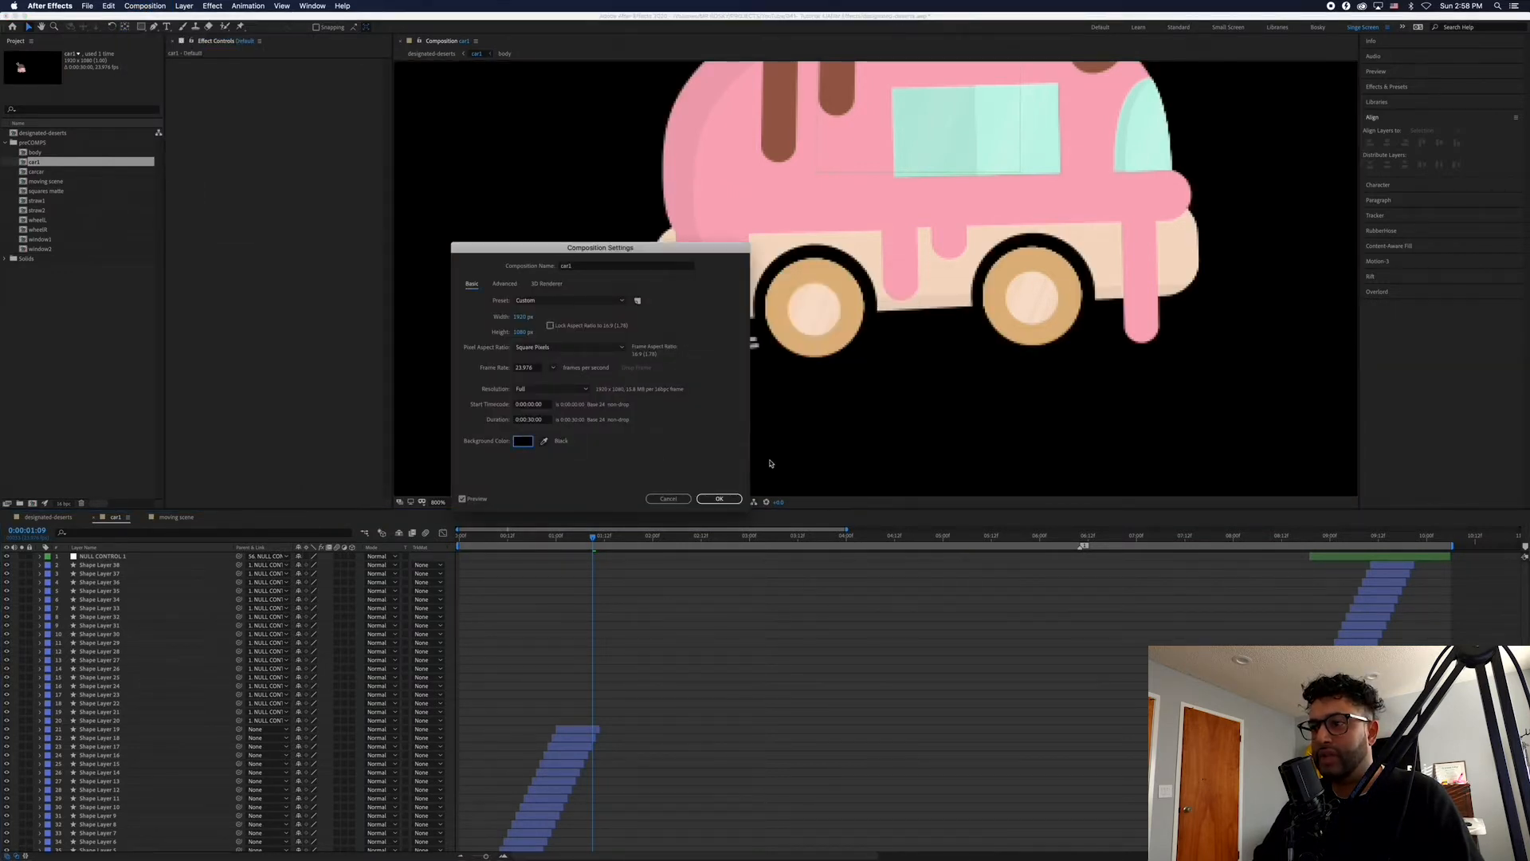
click(719, 499)
Preview the smoke animation up close, and scrub through the truck's drive with the whole frame in view
mouse_move(510, 540)
mouse_down()
mouse_move(494, 540)
mouse_move(596, 540)
mouse_move(499, 541)
mouse_up()
key(space)
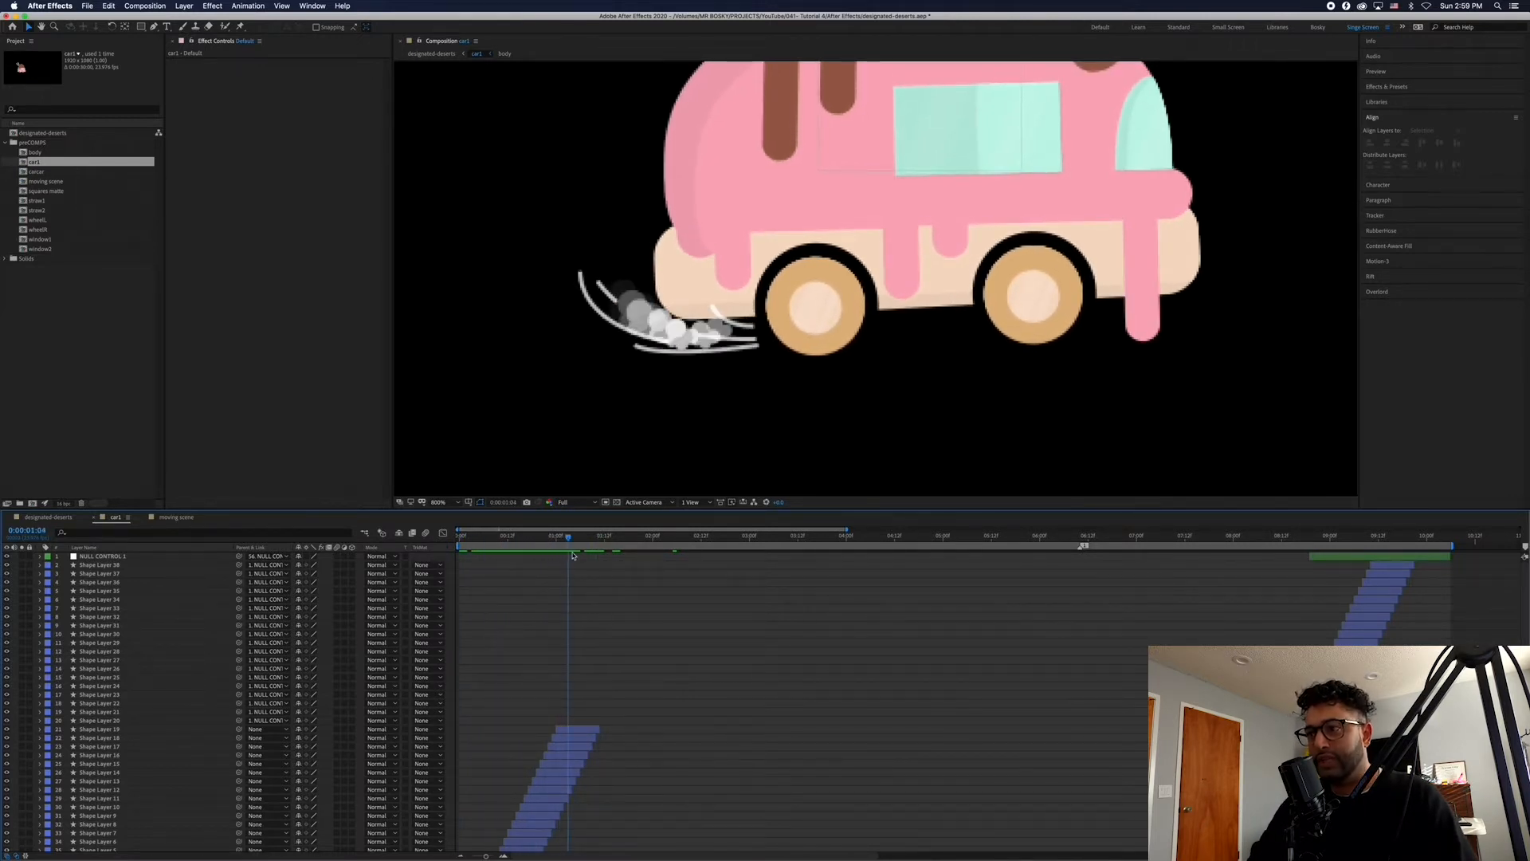
click(443, 501)
click(448, 516)
drag(597, 538, 1122, 542)
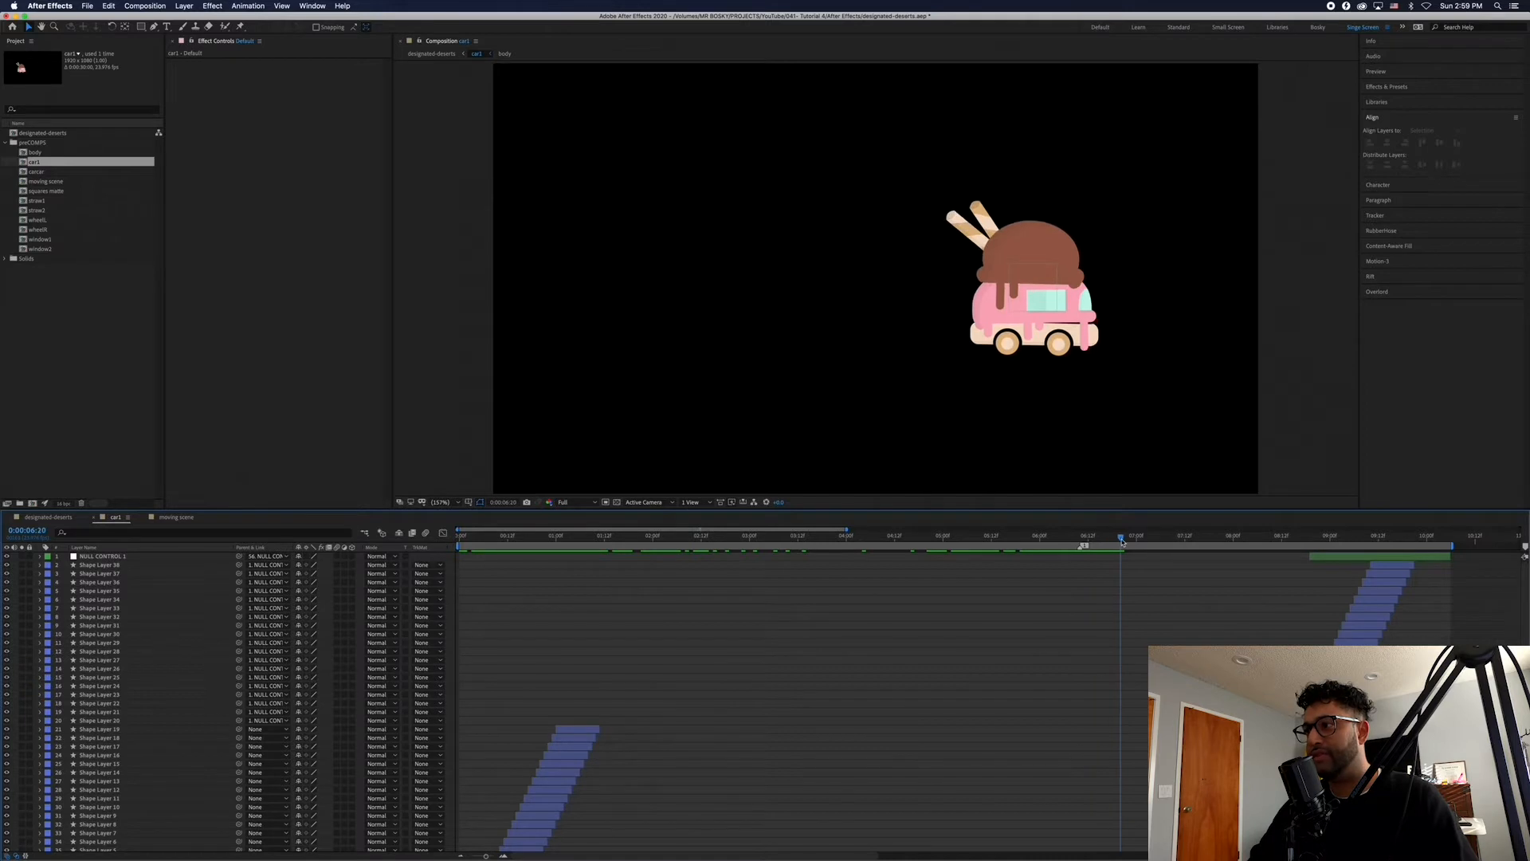
Select the null controlling the truck, locate its layer in the timeline and scrub back to 0:00:00:14
click(1054, 338)
scroll(1060, 605, down, 5)
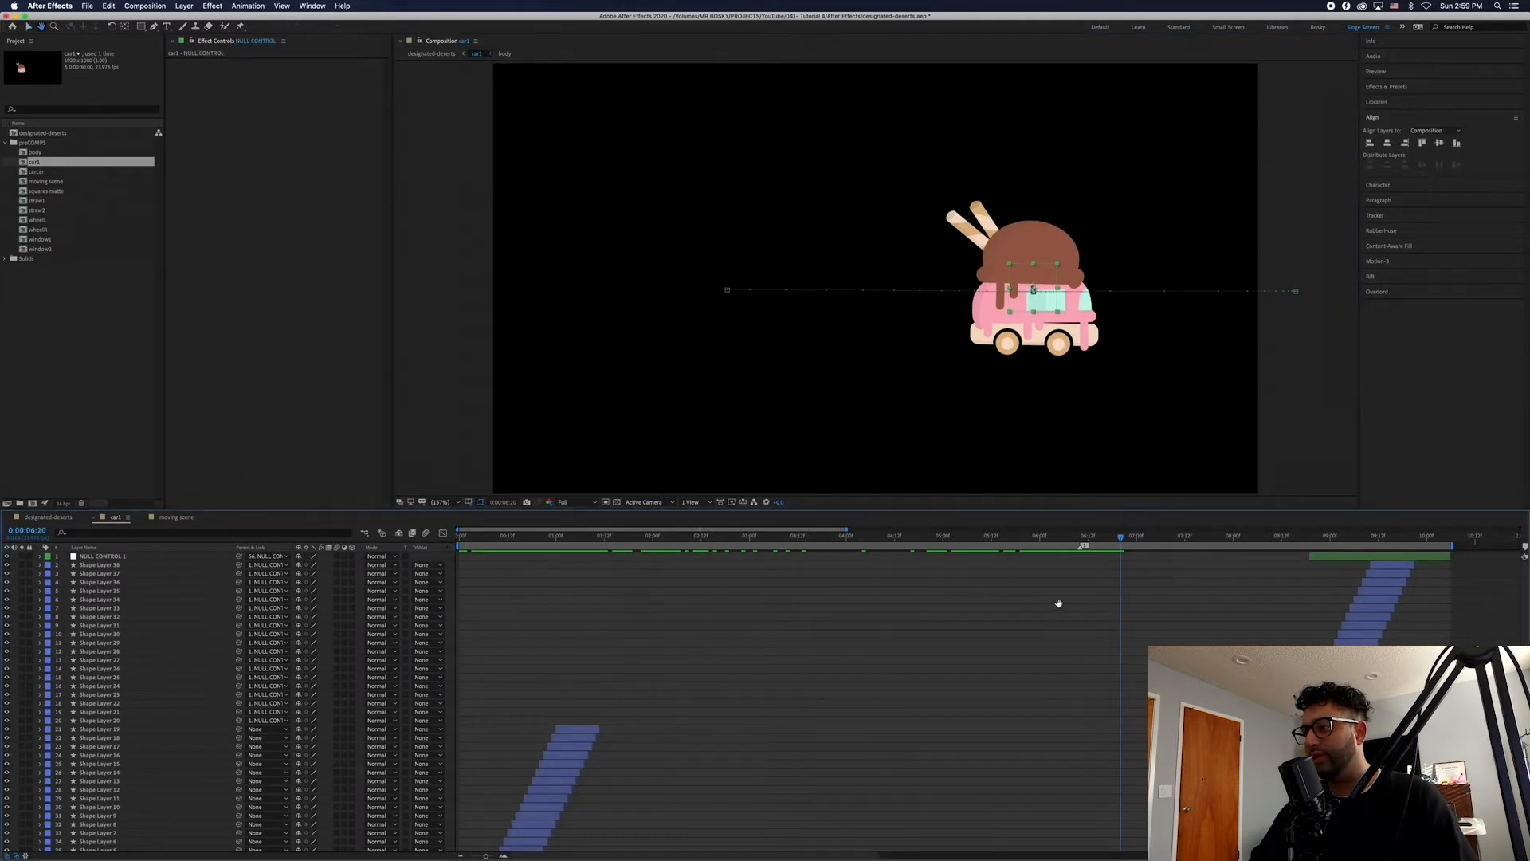
scroll(1060, 606, down, 6)
scroll(1053, 685, down, 5)
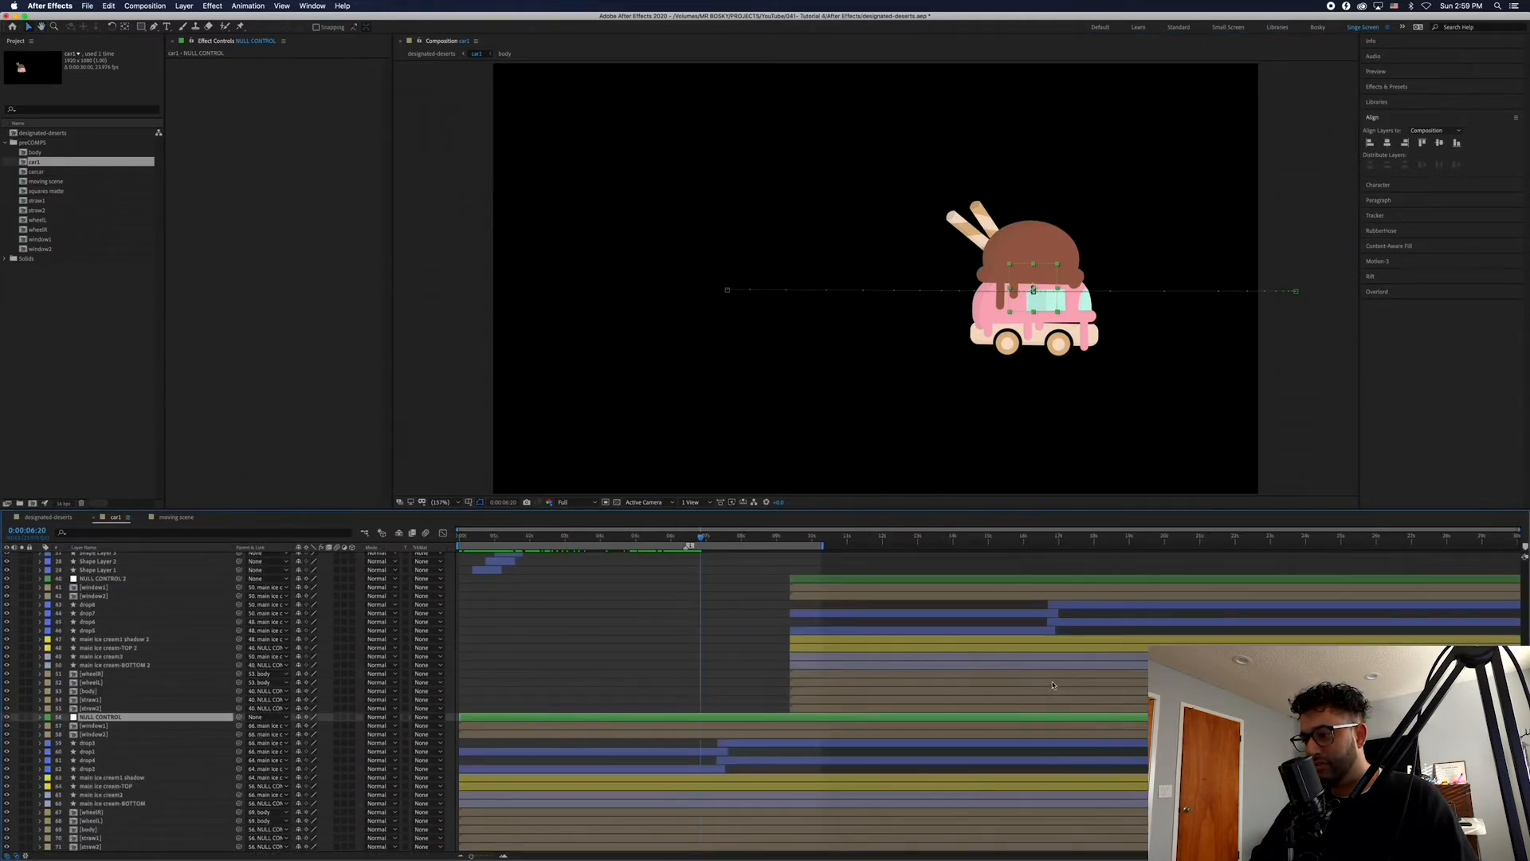
mouse_move(653, 537)
mouse_down()
mouse_move(610, 539)
mouse_move(648, 541)
mouse_up()
drag(666, 549, 480, 551)
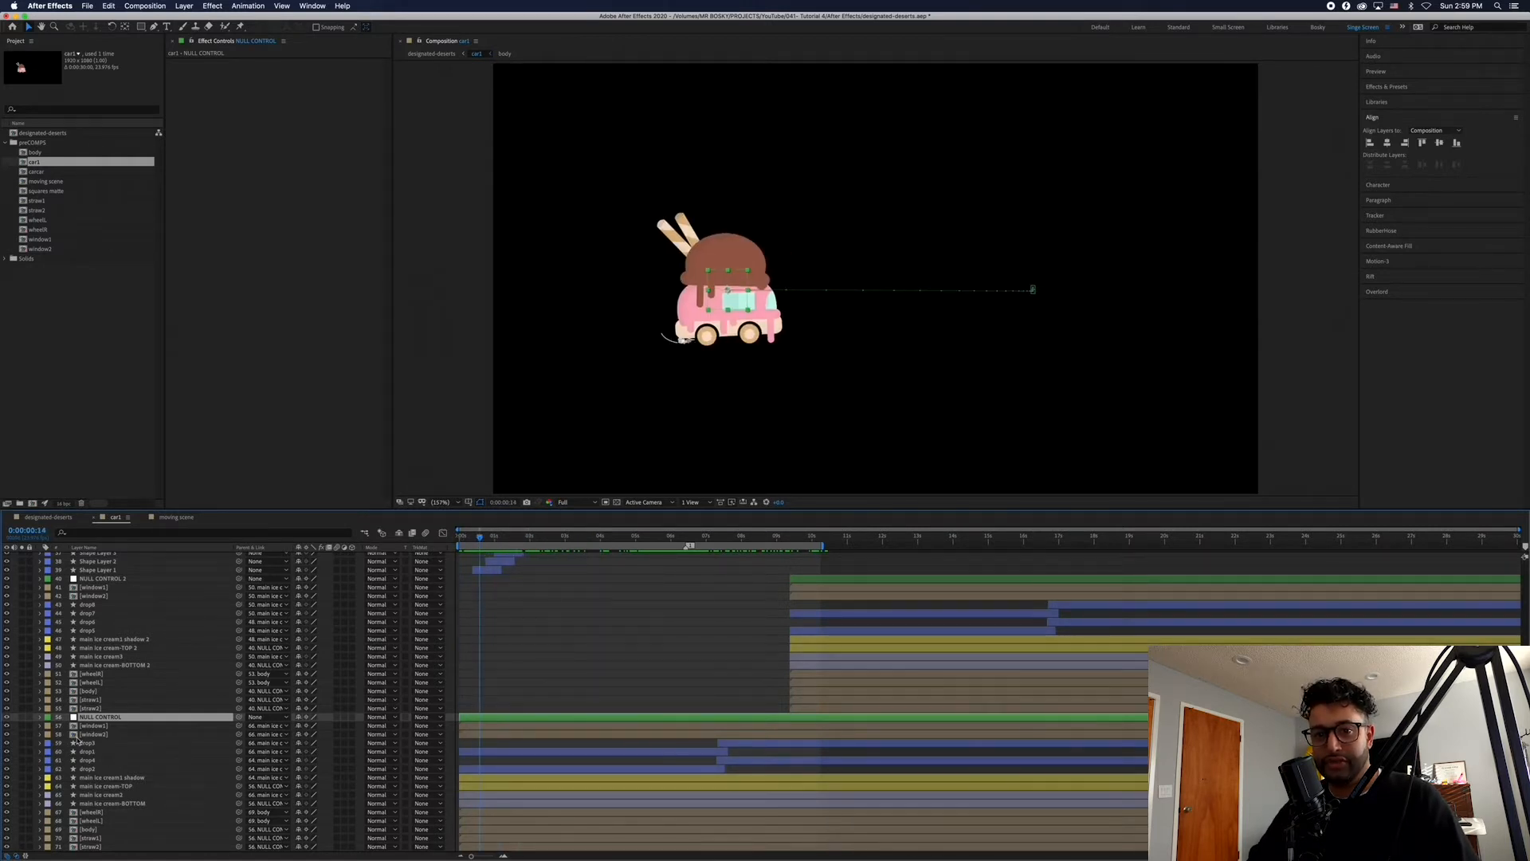
Identify the two wheel precomp layers in the car1 timeline and clear the selection
click(94, 674)
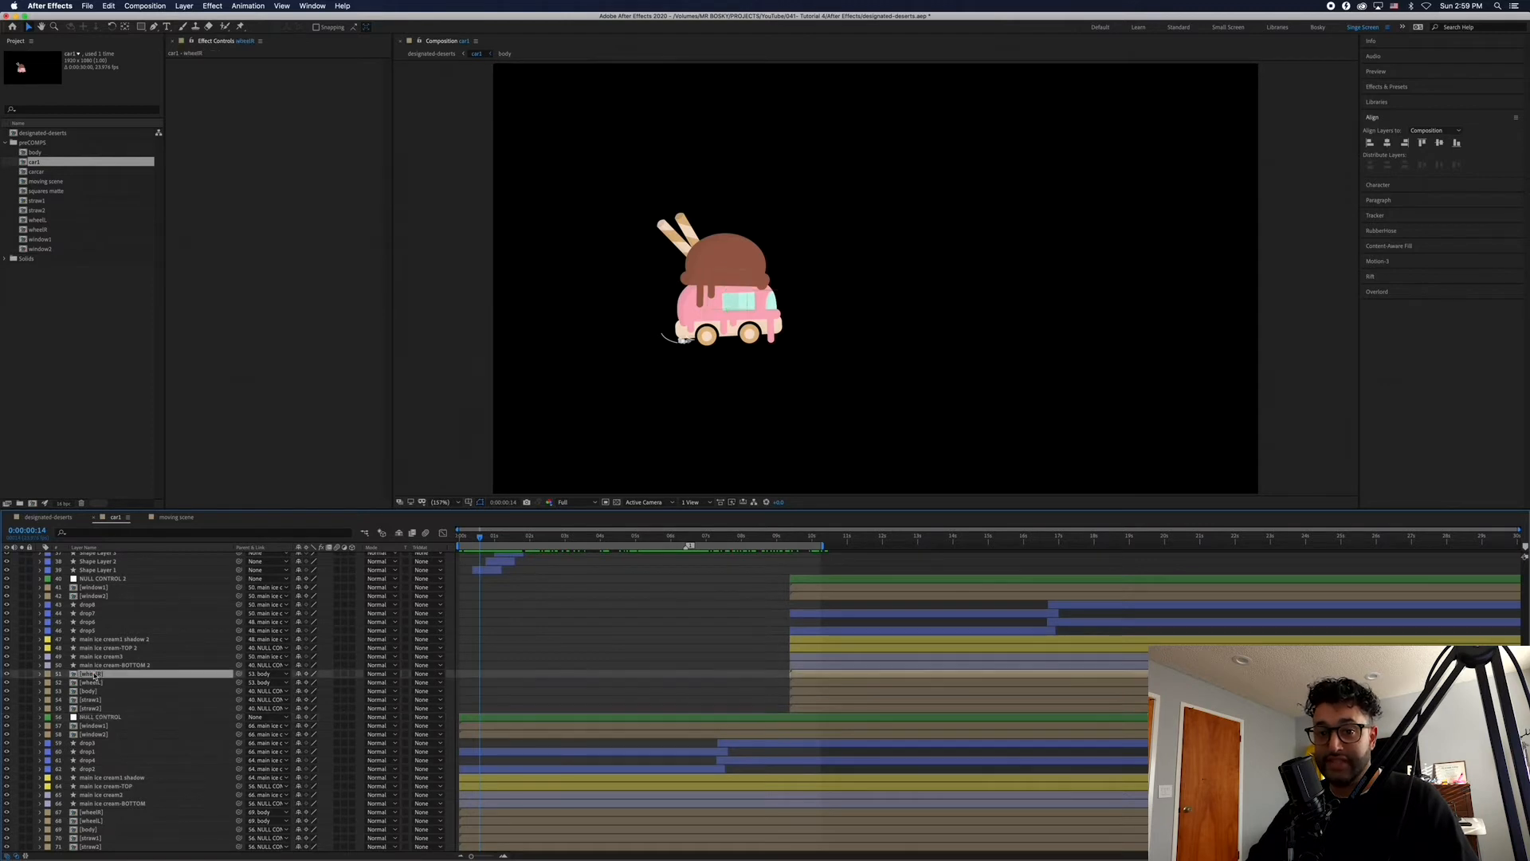
click(93, 683)
click(513, 649)
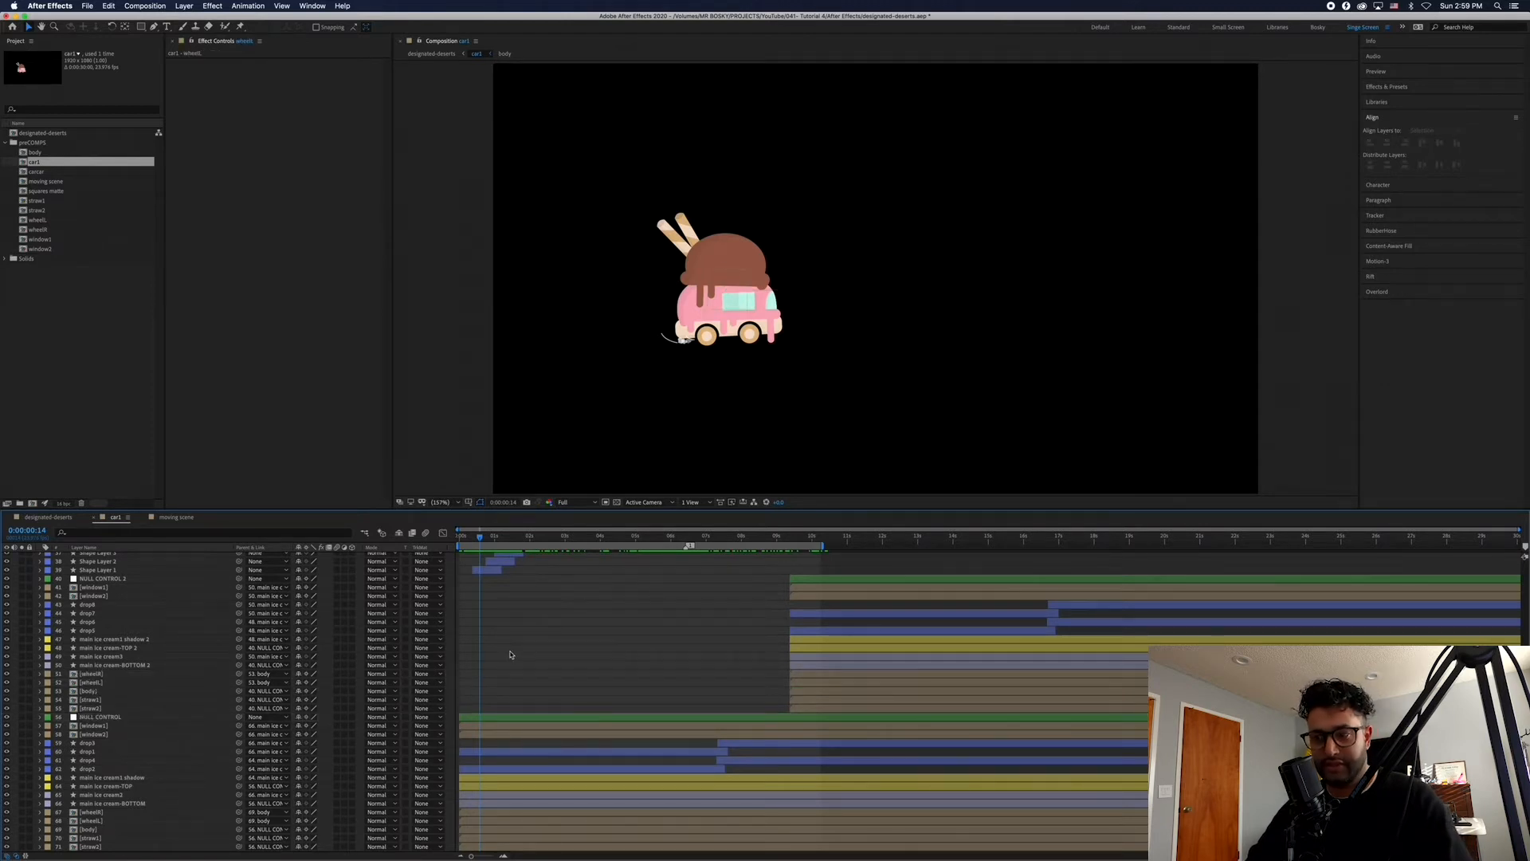
Reveal the keyframes of all car1 layers and examine those of the null control and the truck parts
key(u)
scroll(601, 675, down, 20)
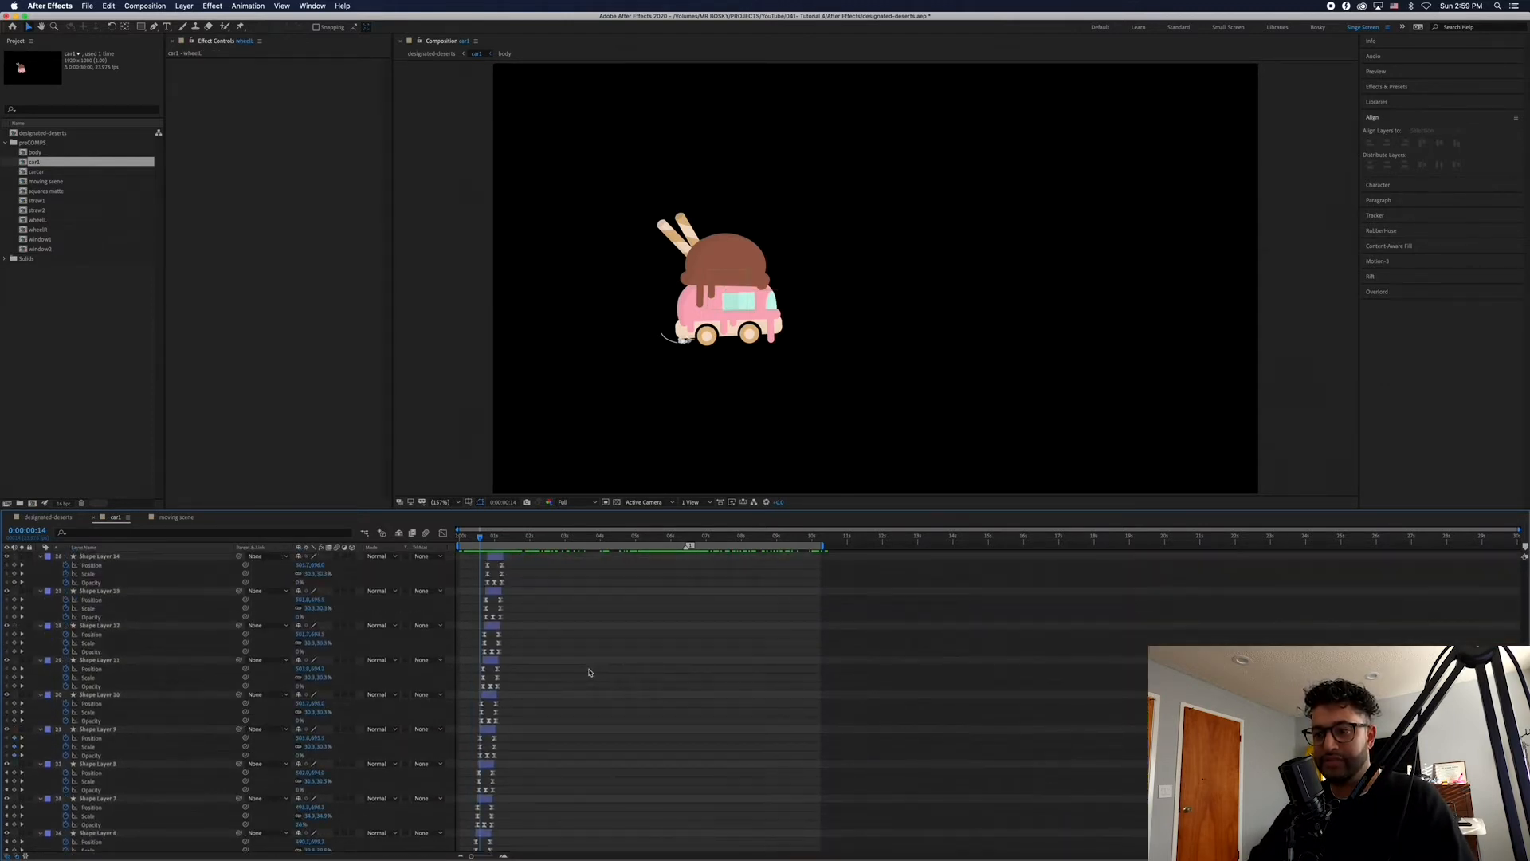
scroll(588, 672, down, 8)
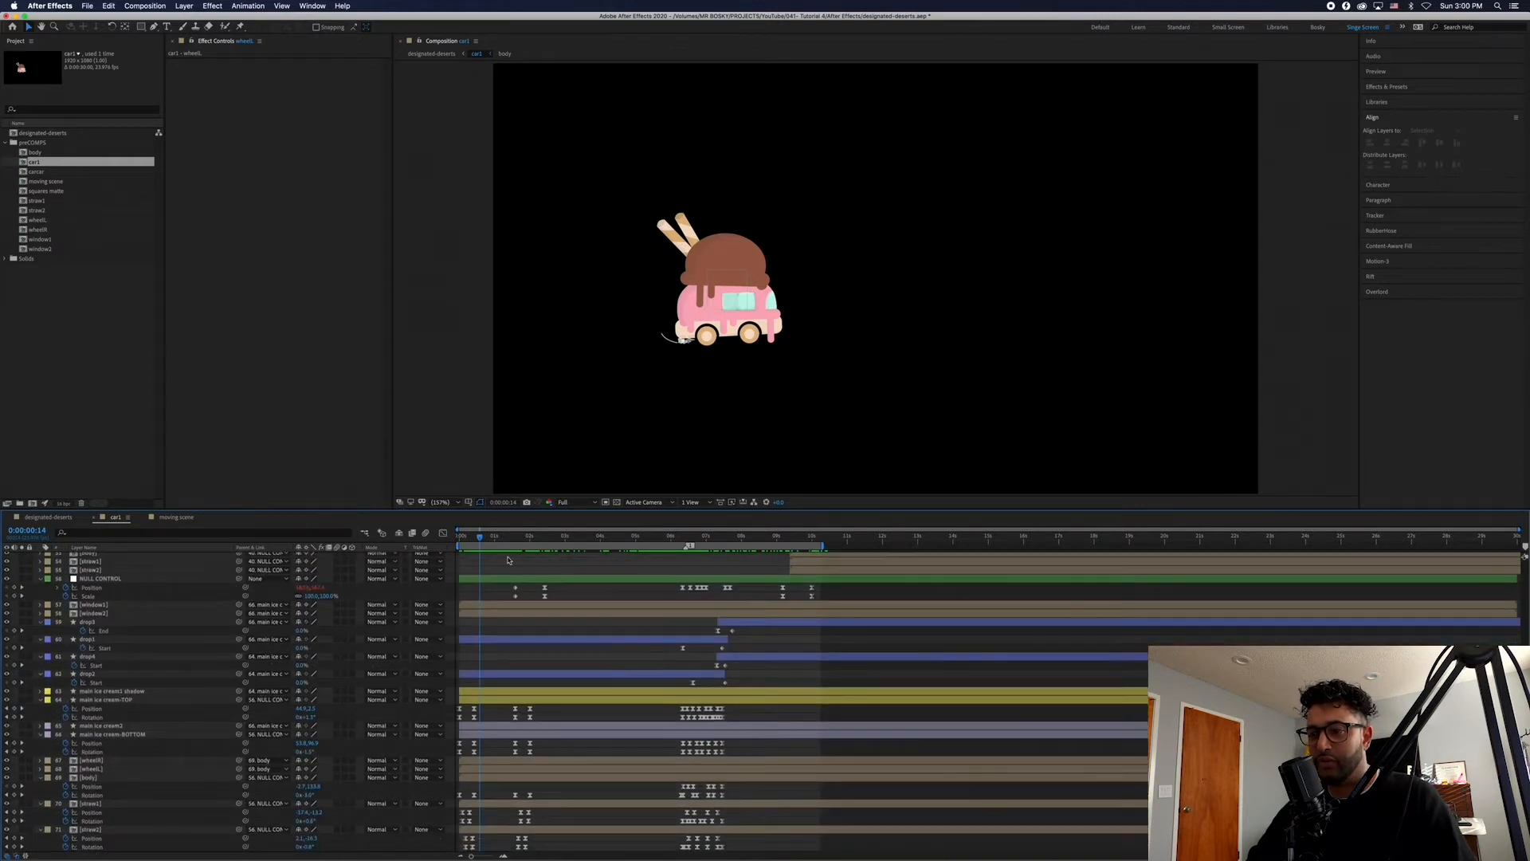
scroll(491, 656, up, 3)
scroll(571, 598, left, 3)
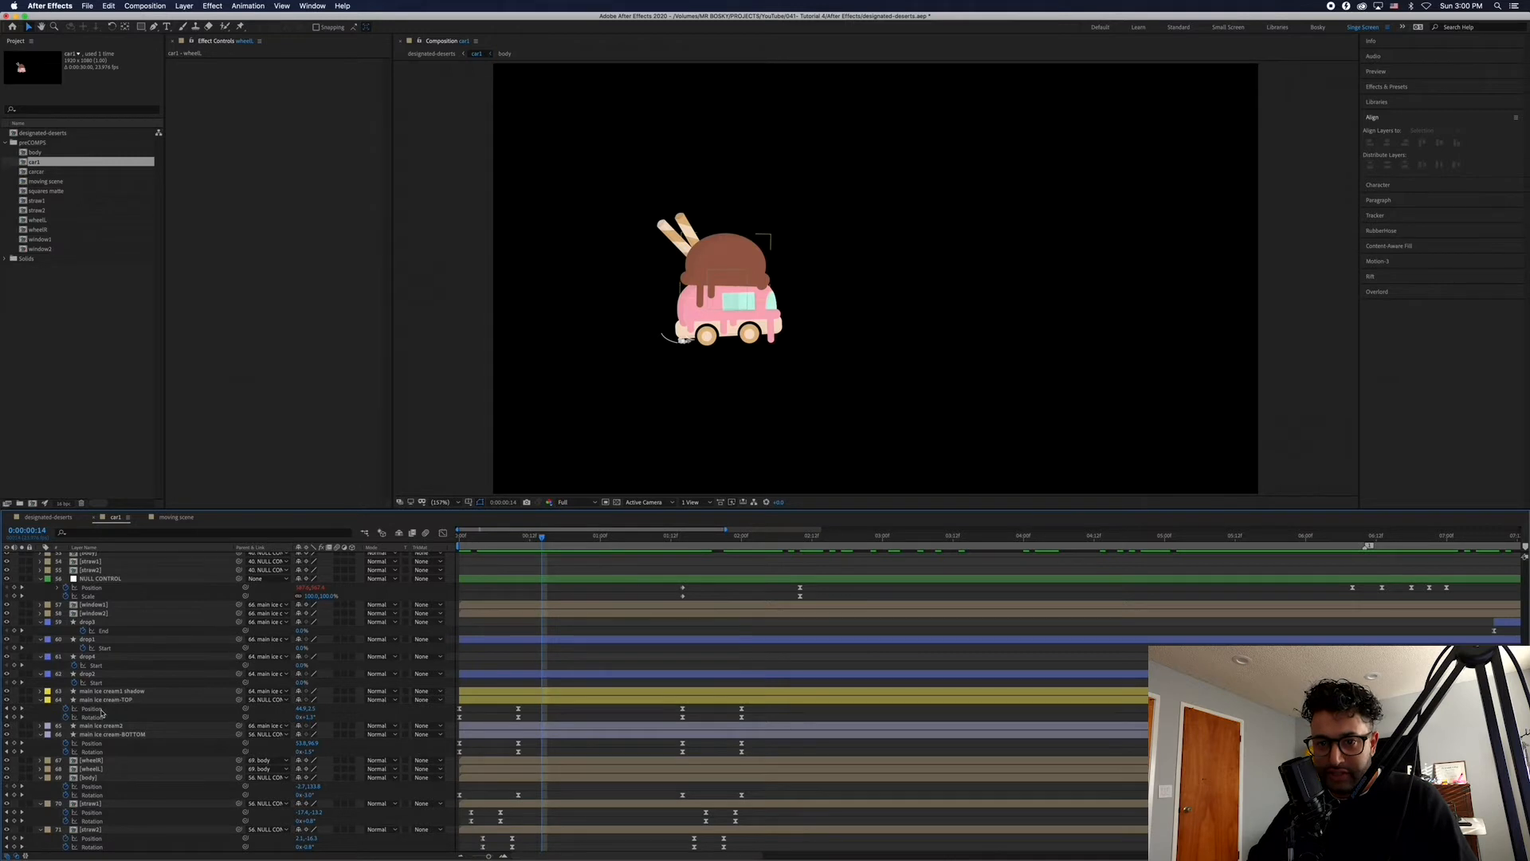
Identify a drop layer and a window layer in car1, bring the full run of keyframes into view and scrub to 0:00:00:23
click(86, 639)
click(92, 614)
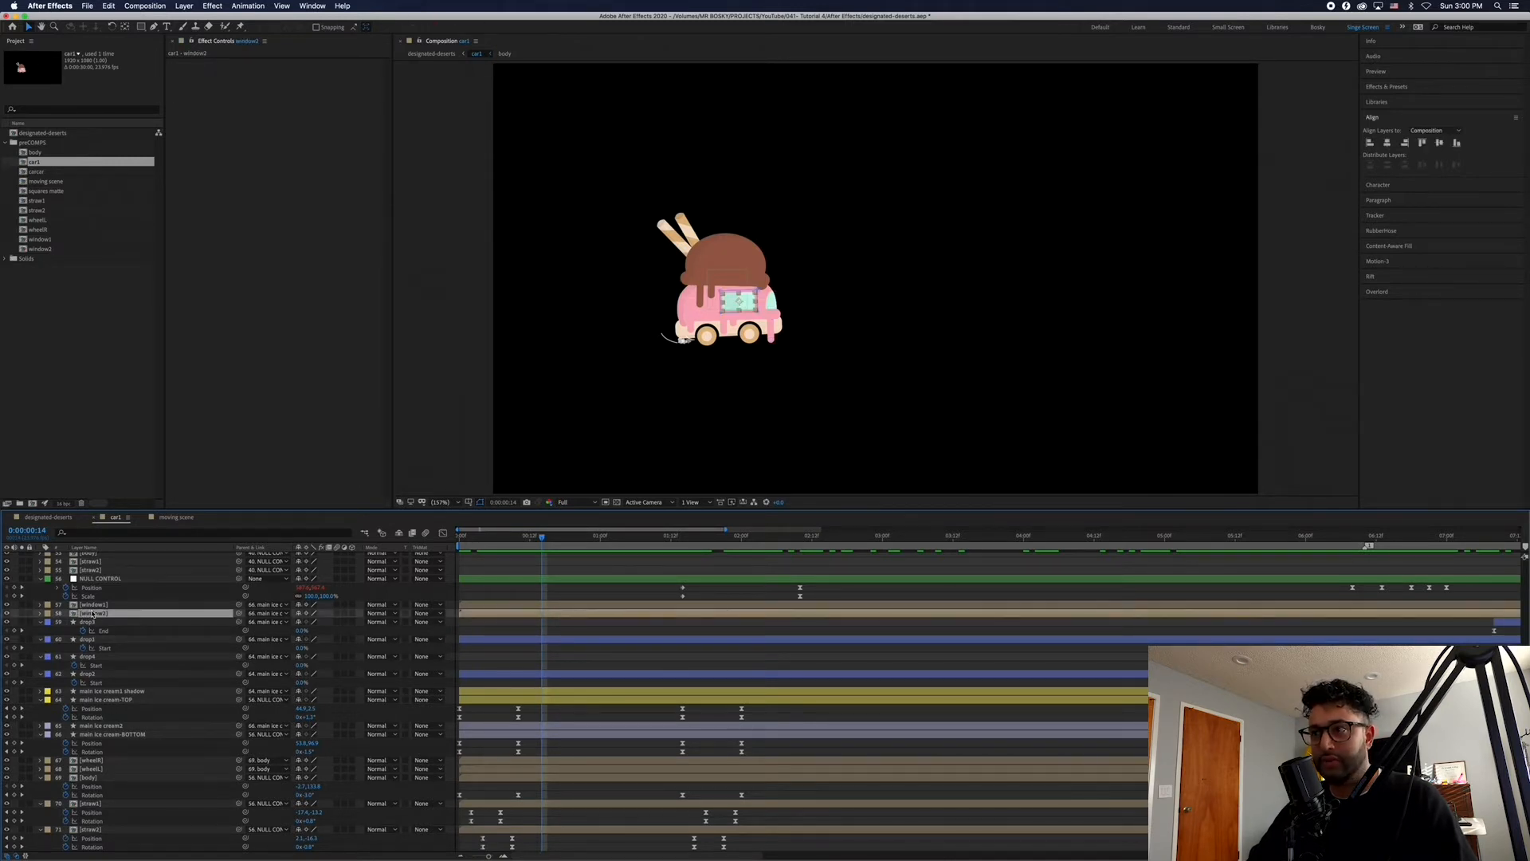
scroll(662, 635, down, 2)
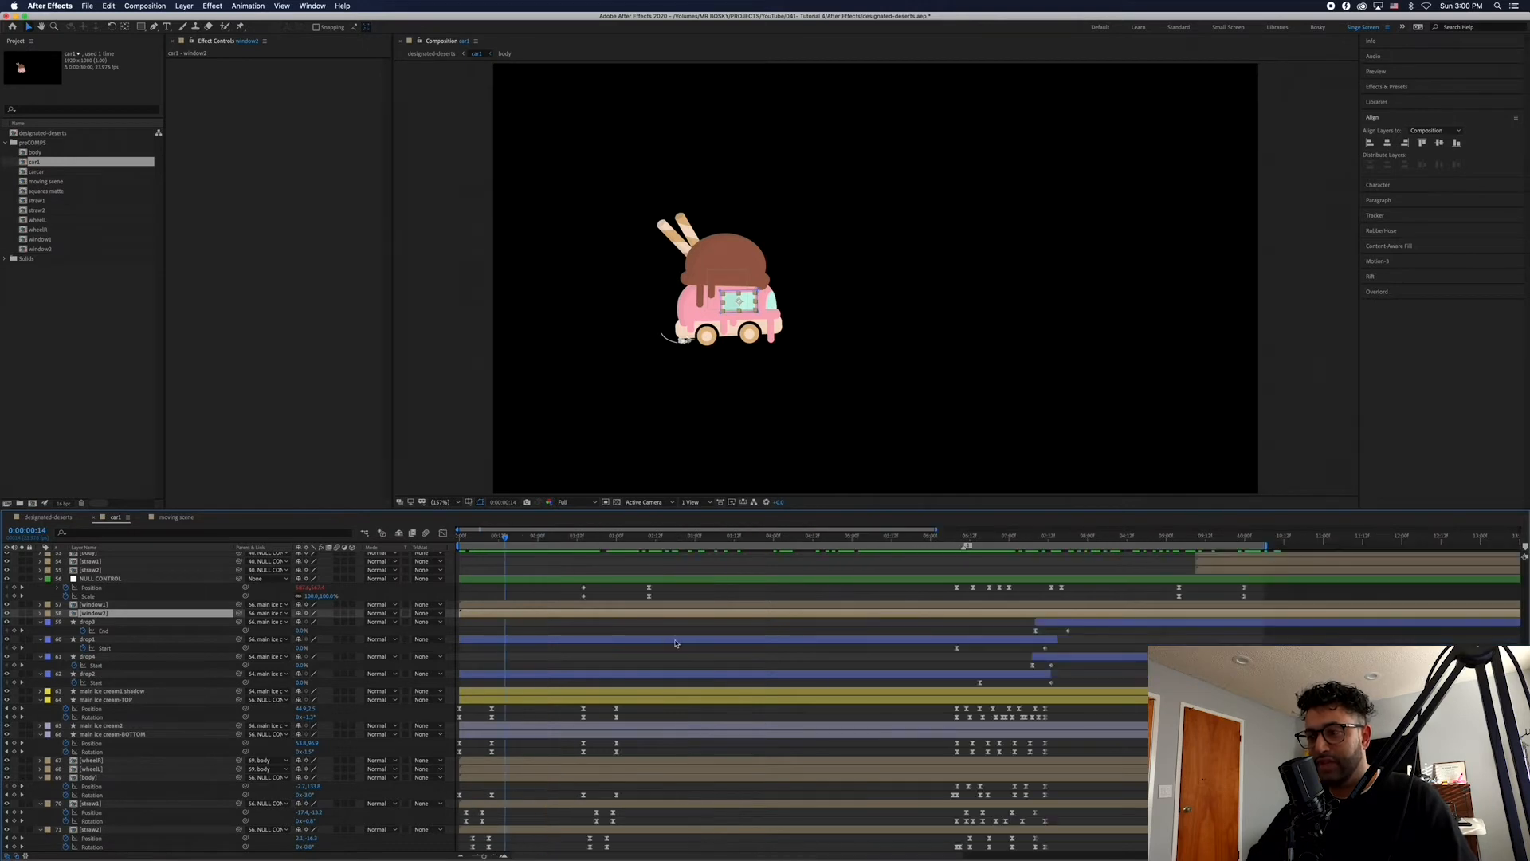
scroll(675, 642, down, 2)
drag(491, 541, 522, 534)
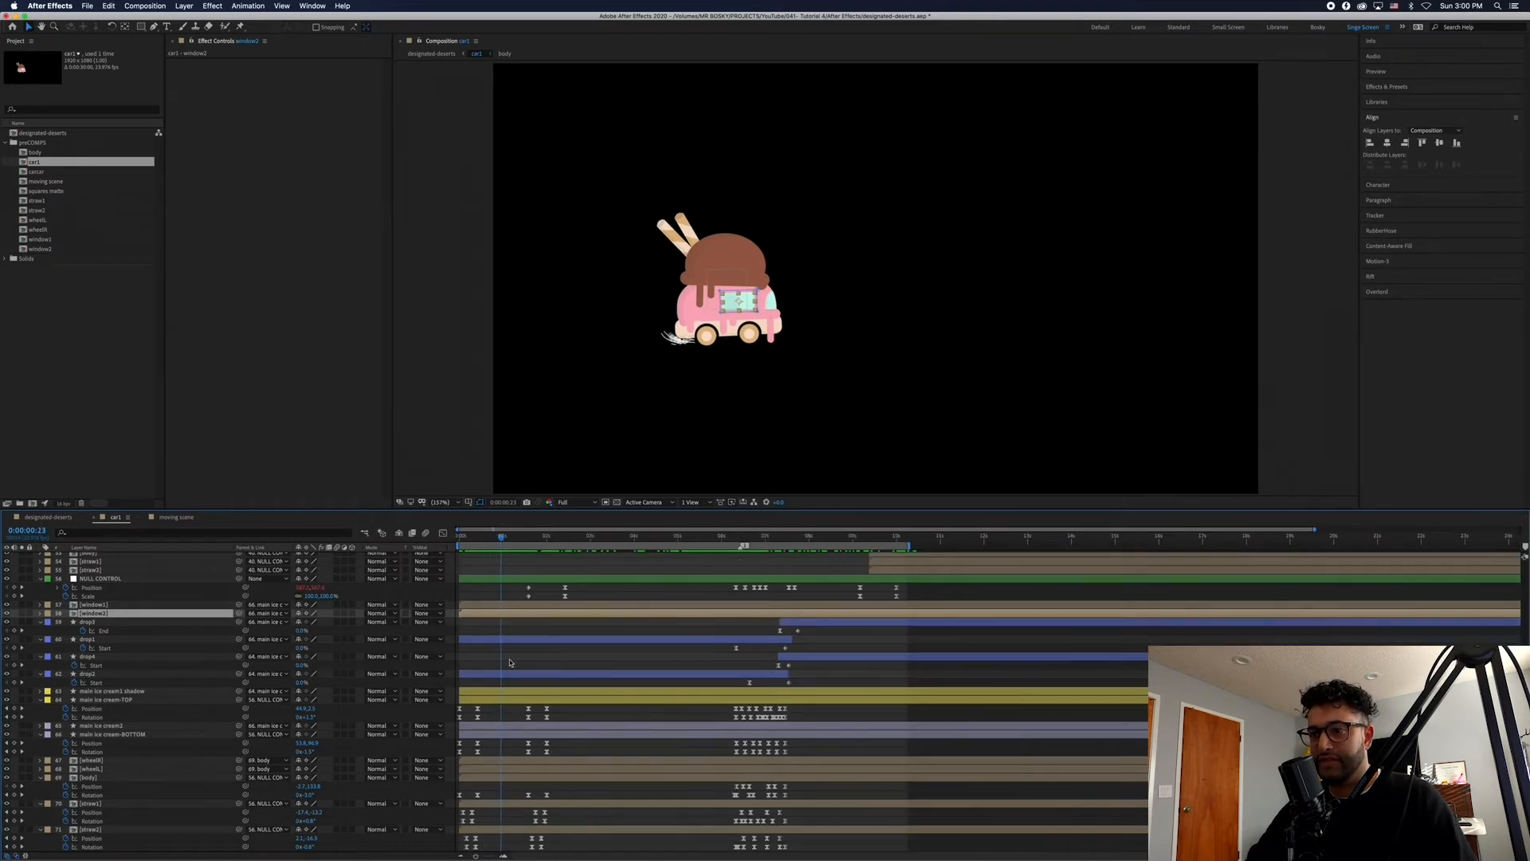
Step through the car1 layers from the drops to the main ice cream shapes, and select the top of the ice cream
key(super+Down)
key(super+Down)
key(super+Down)
key(super+Down)
key(super+Down)
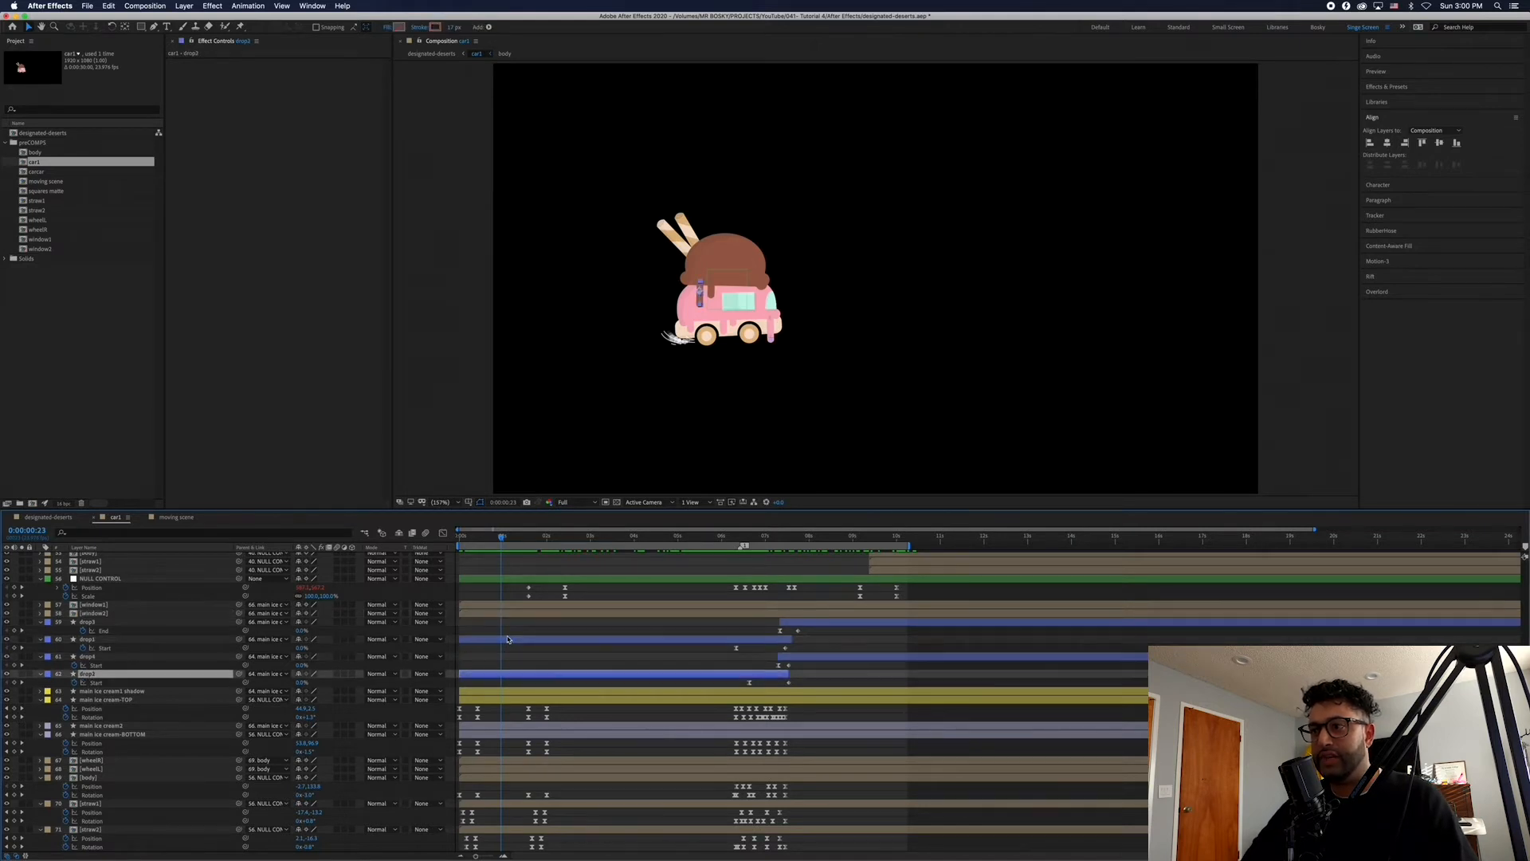
key(super+Down)
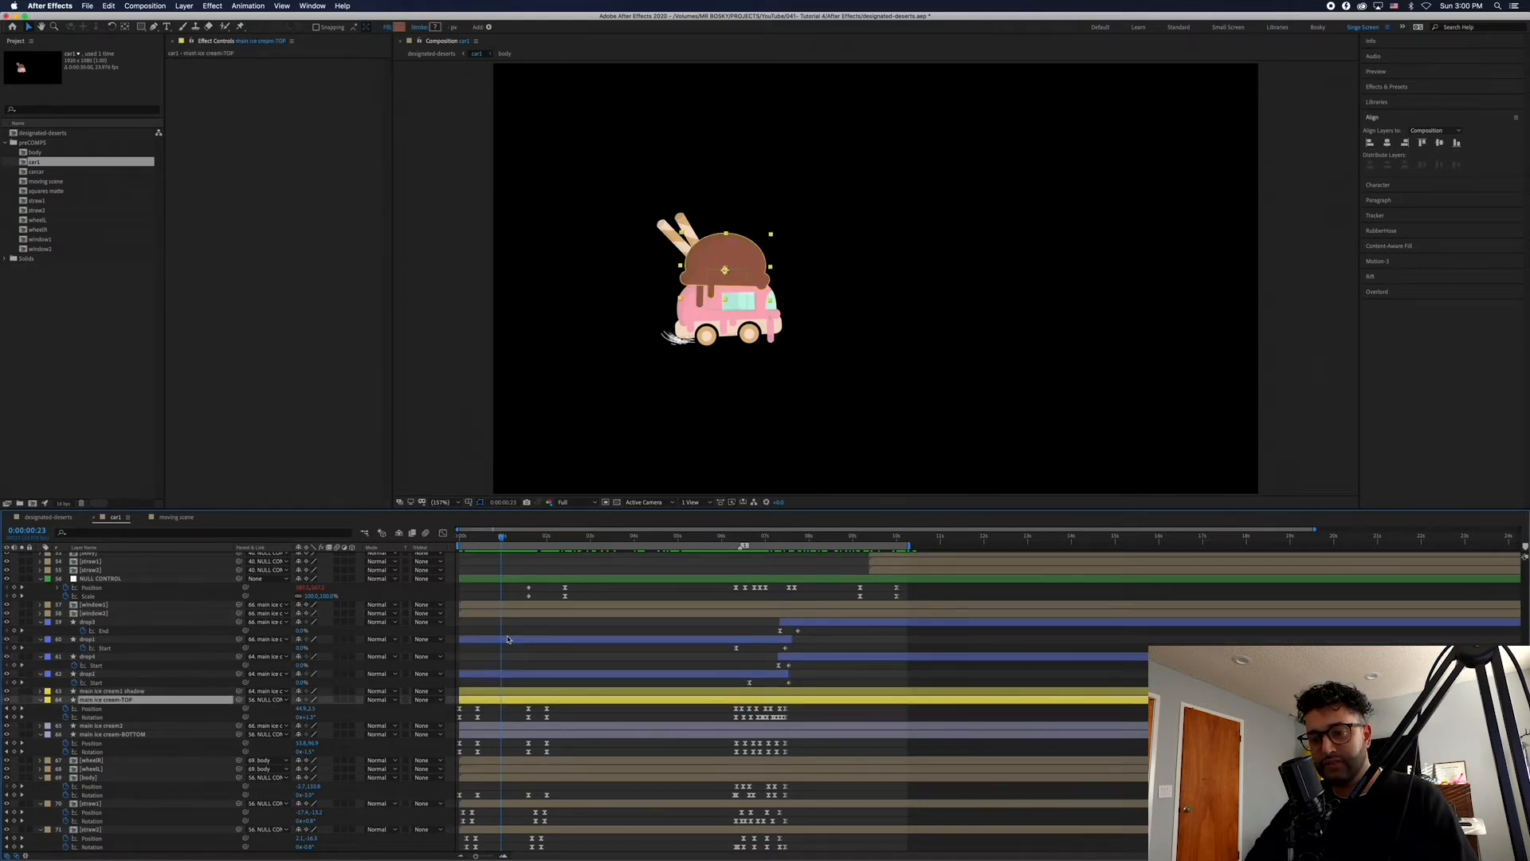
key(super+Down)
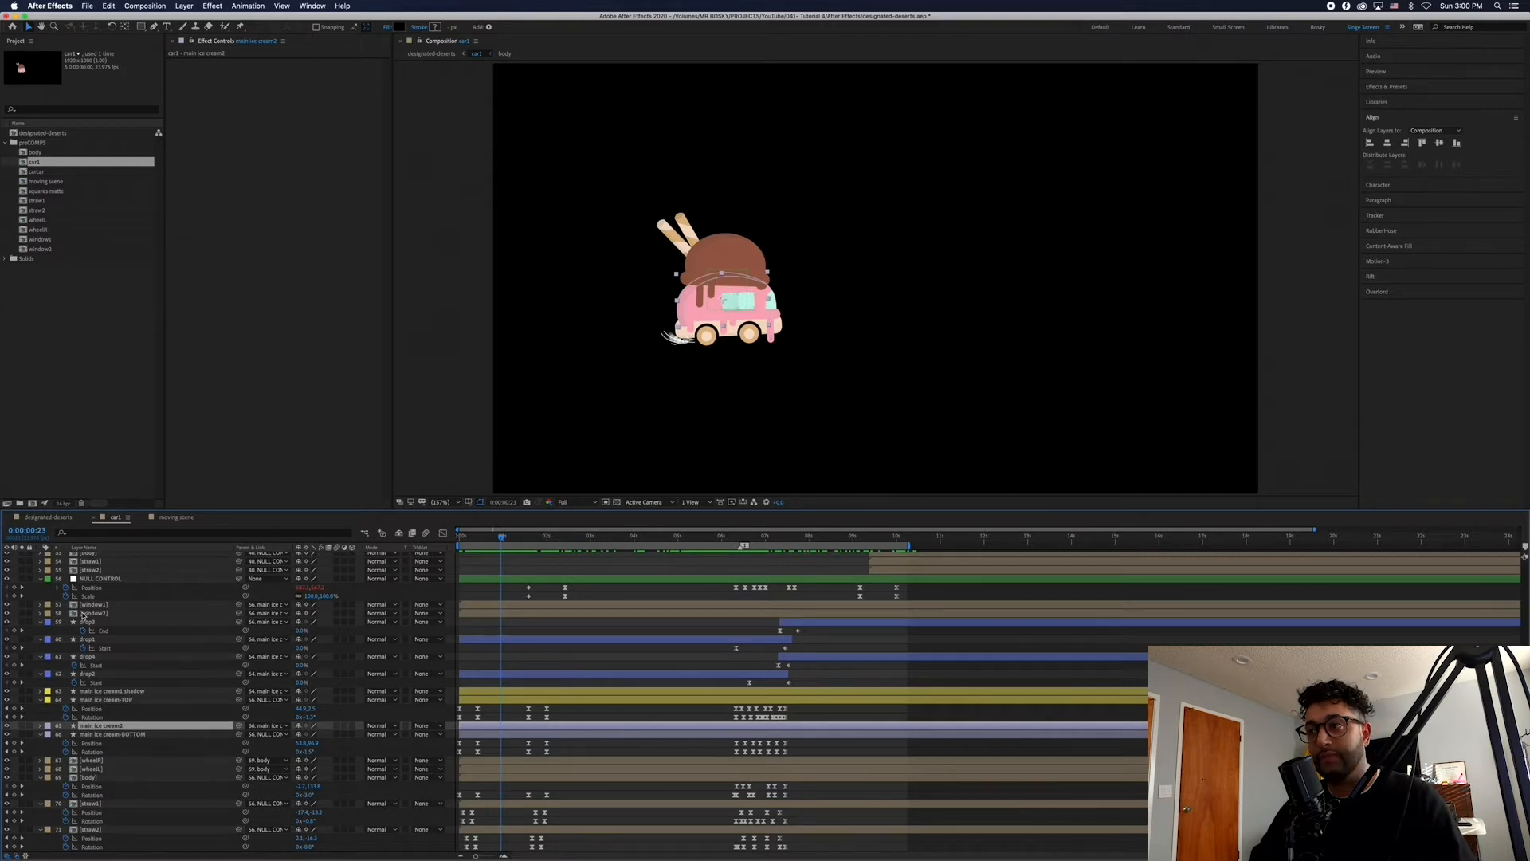
click(706, 247)
key(super+Down)
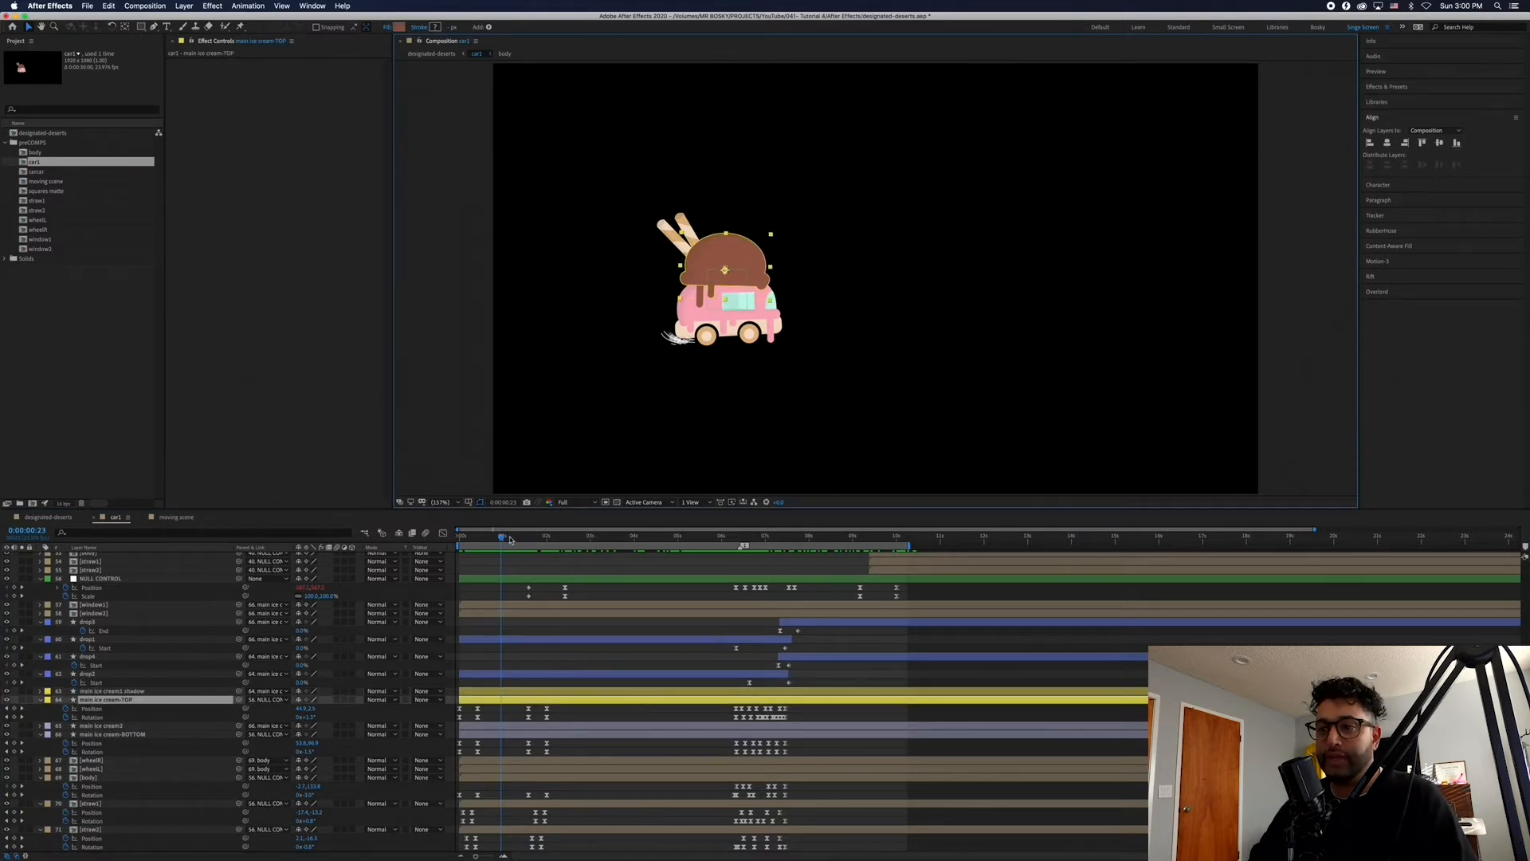
Scrub car1 through the truck's drive and the chocolate drips to 0:00:07:22, and return to 0:00:02:08
drag(507, 538, 780, 545)
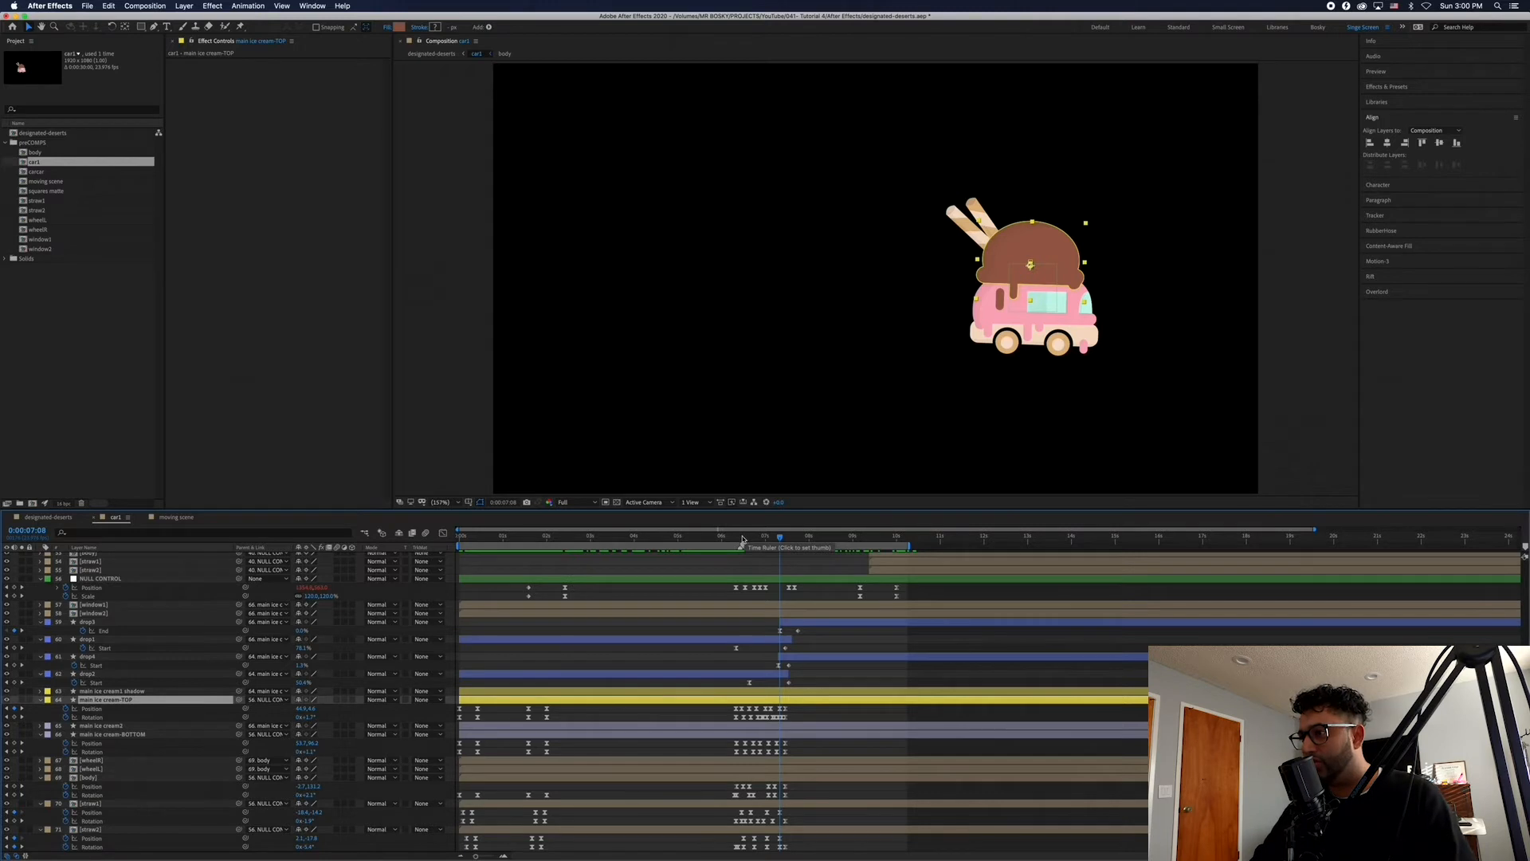
drag(773, 539, 806, 539)
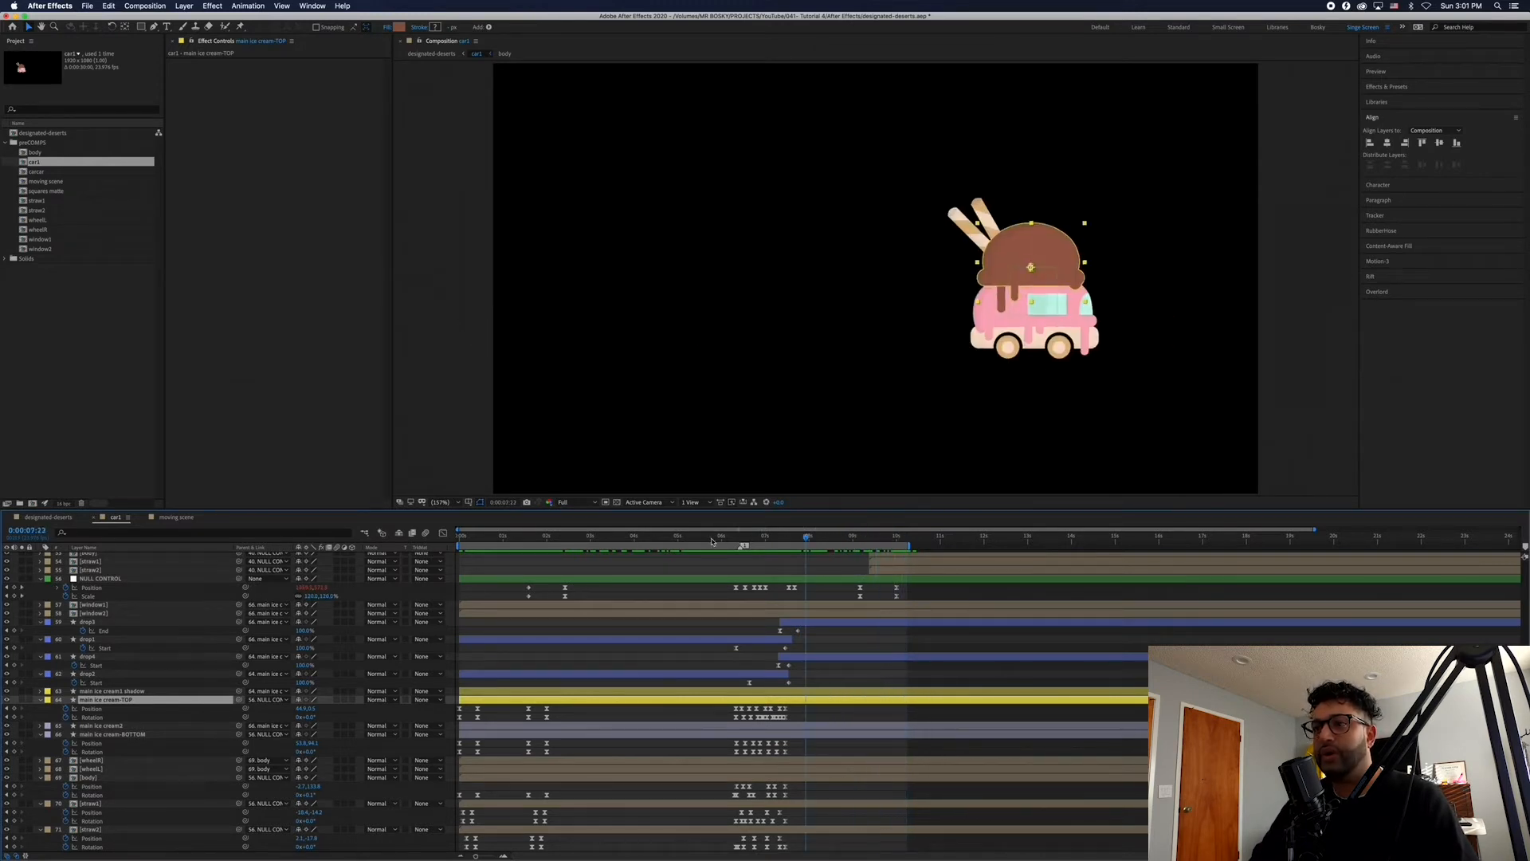
drag(461, 539, 559, 538)
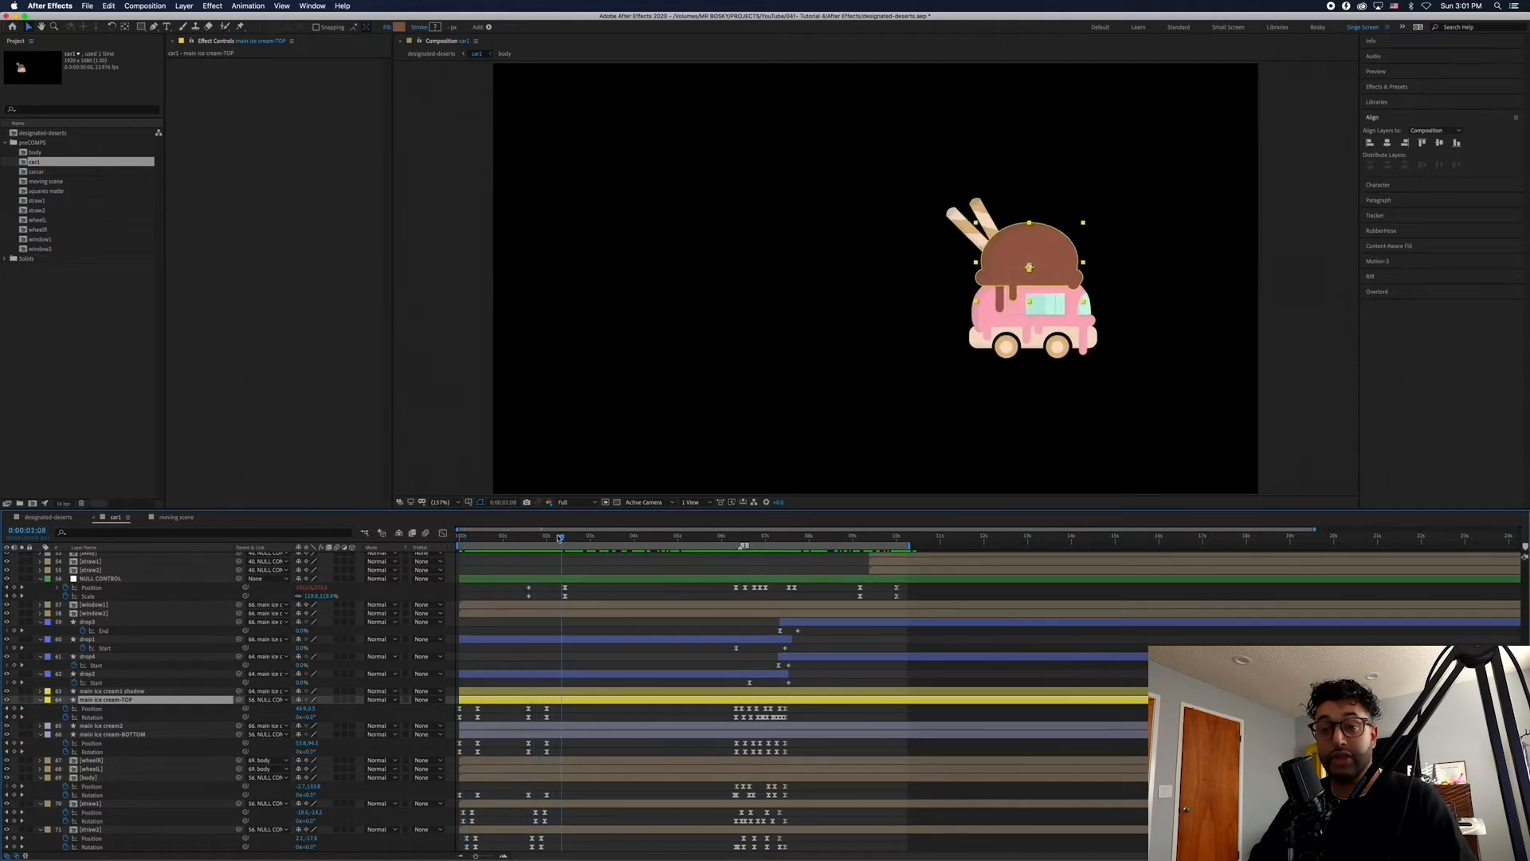
Preview the drive in the main designated-deserts composition, and open the moving scene precomp with its whole frame in view
click(45, 519)
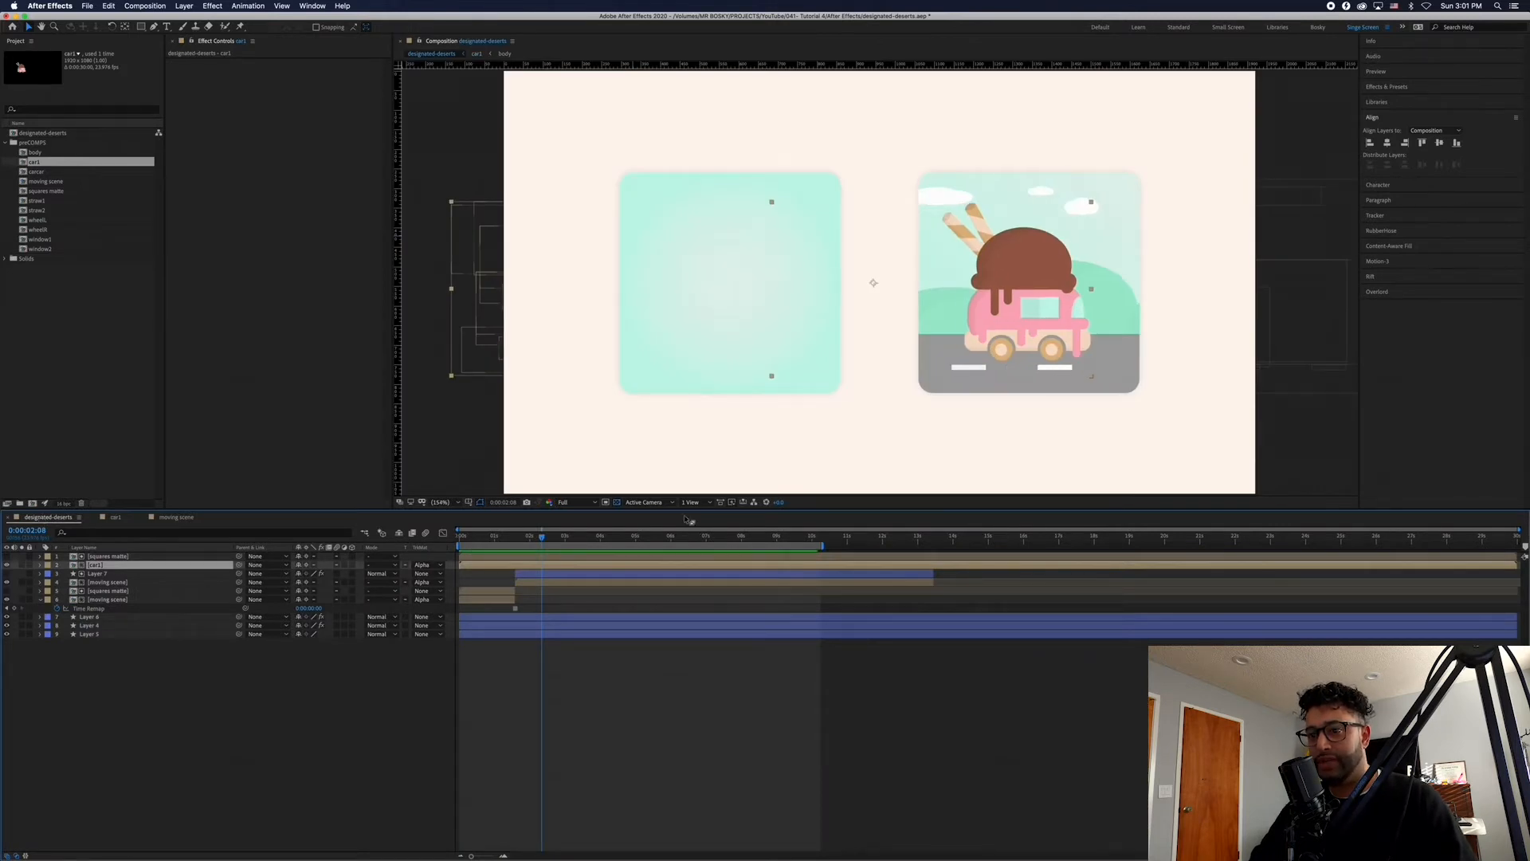
key(space)
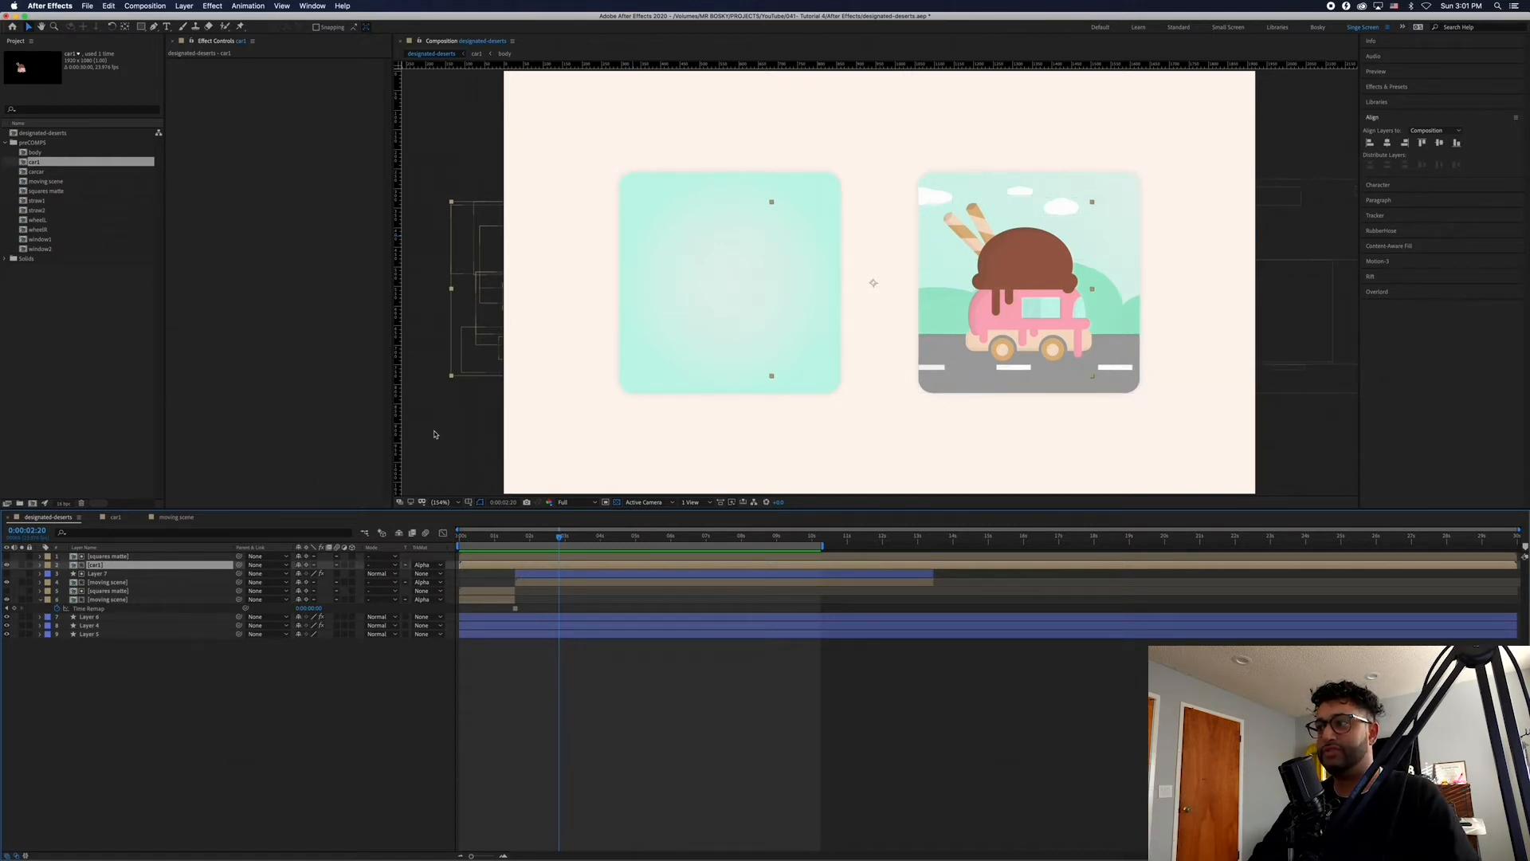
double_click(112, 587)
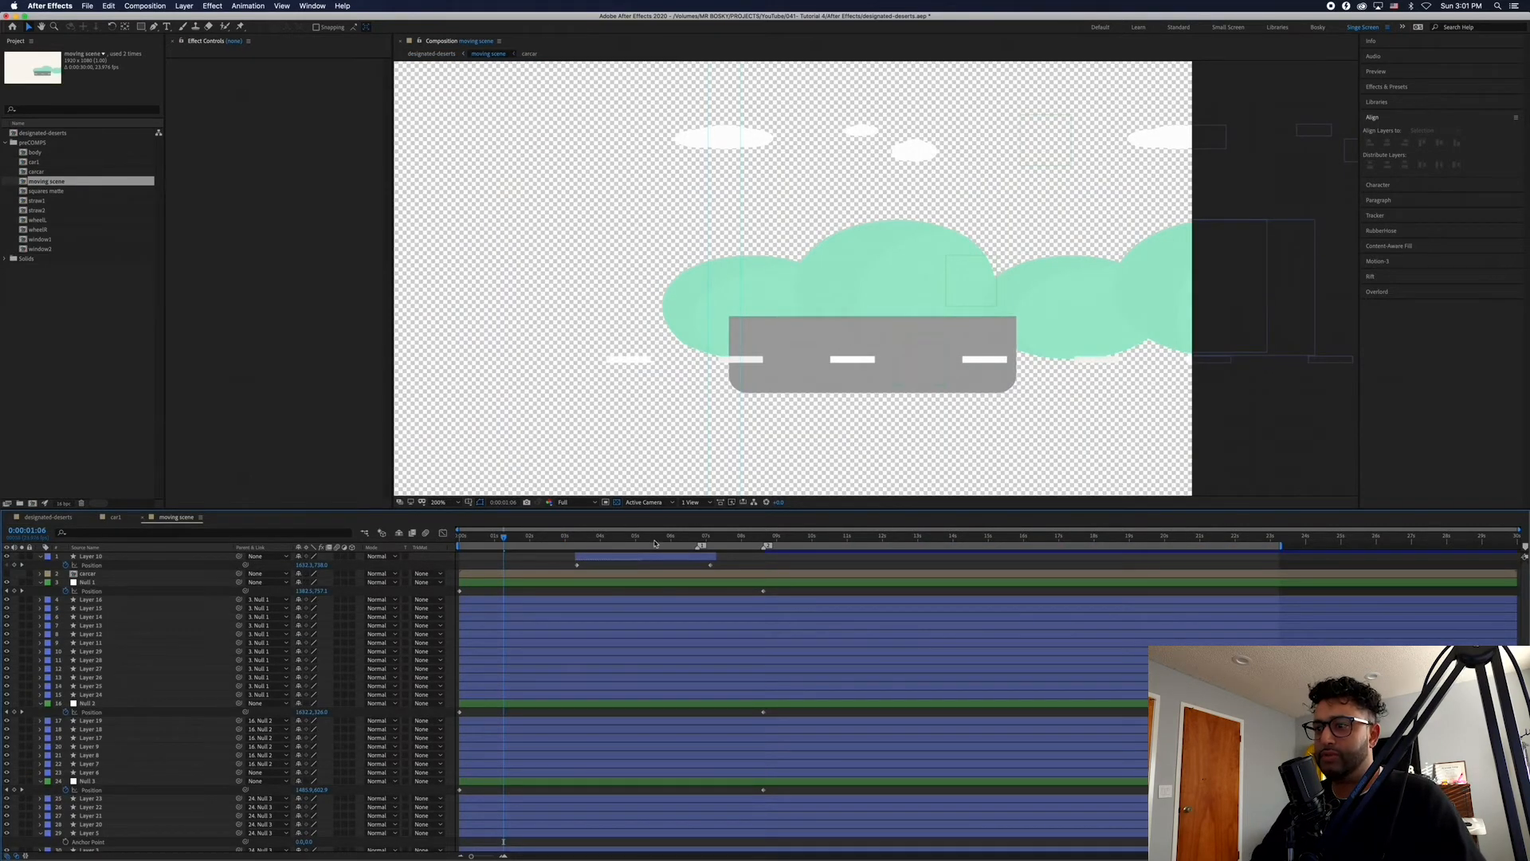
key(shift+slash)
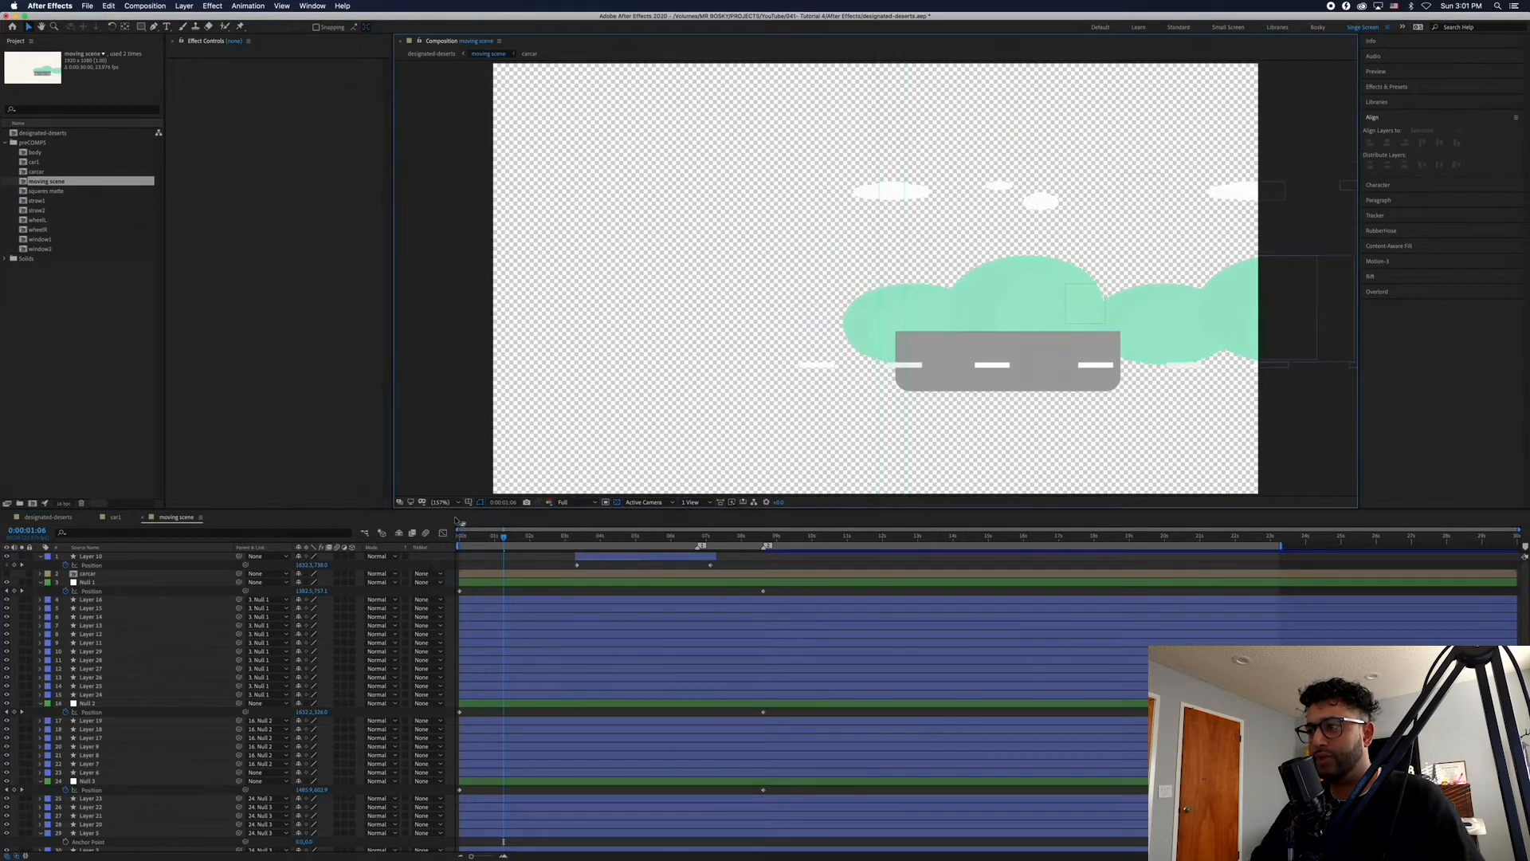
Select Null 1 in the moving scene, examine the scenery's motion from the start to 0:00:08:15, and select the precomp layer above it
click(88, 583)
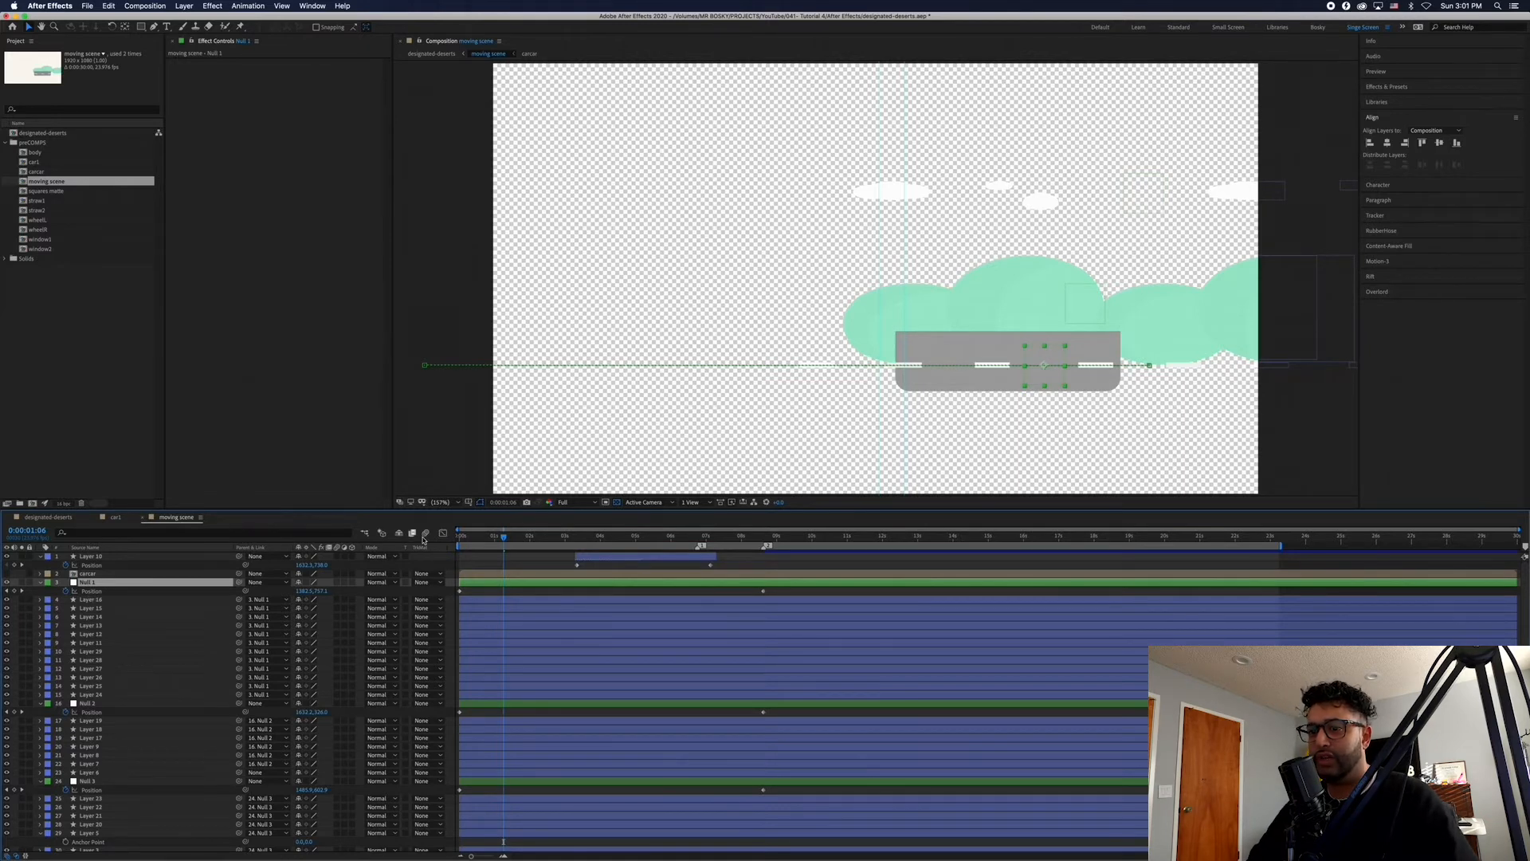
drag(481, 539, 486, 541)
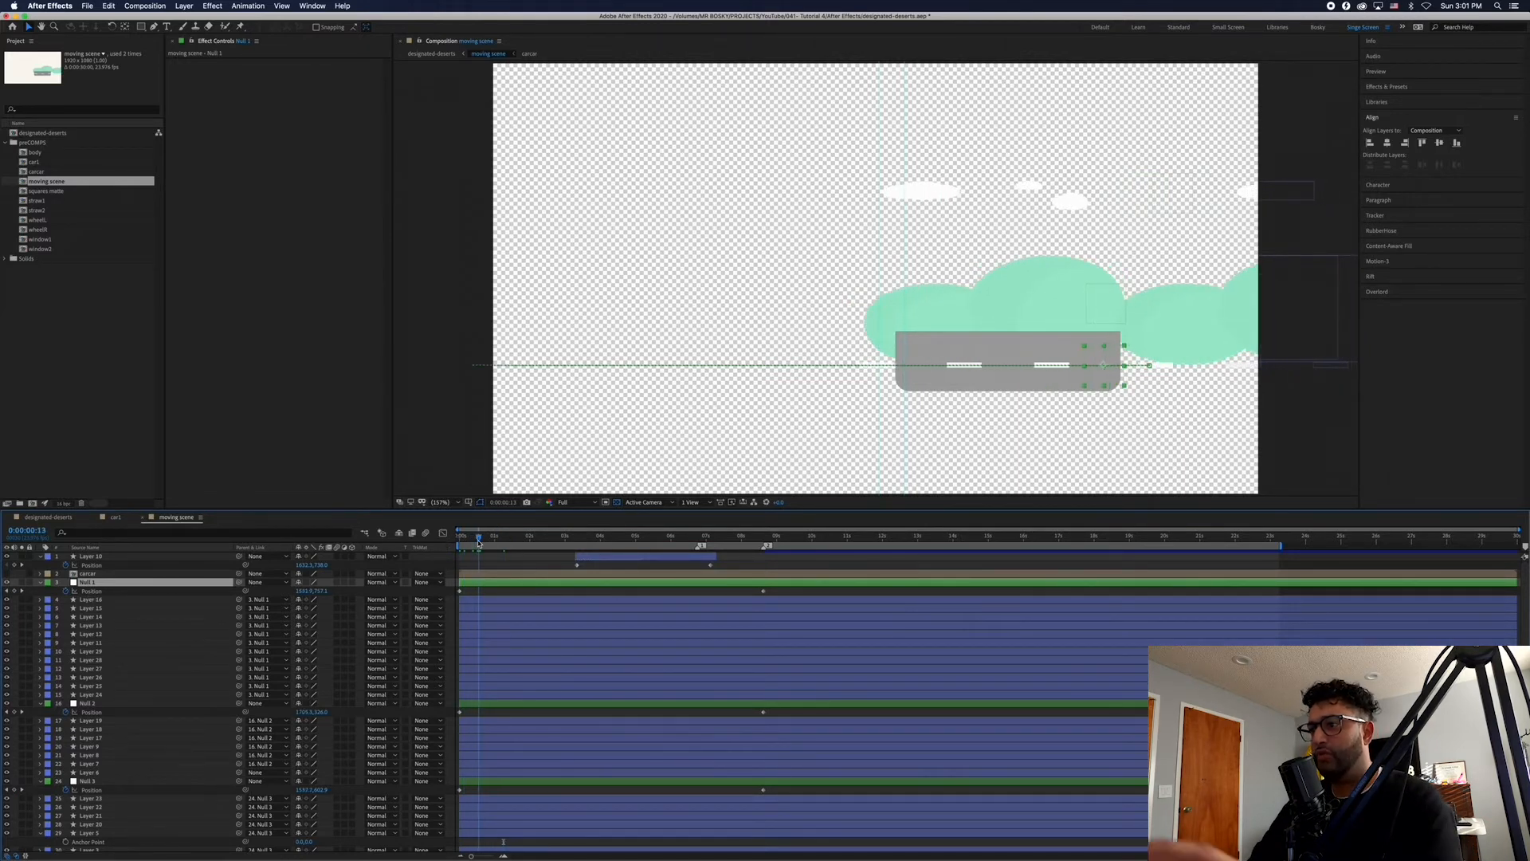
key(space)
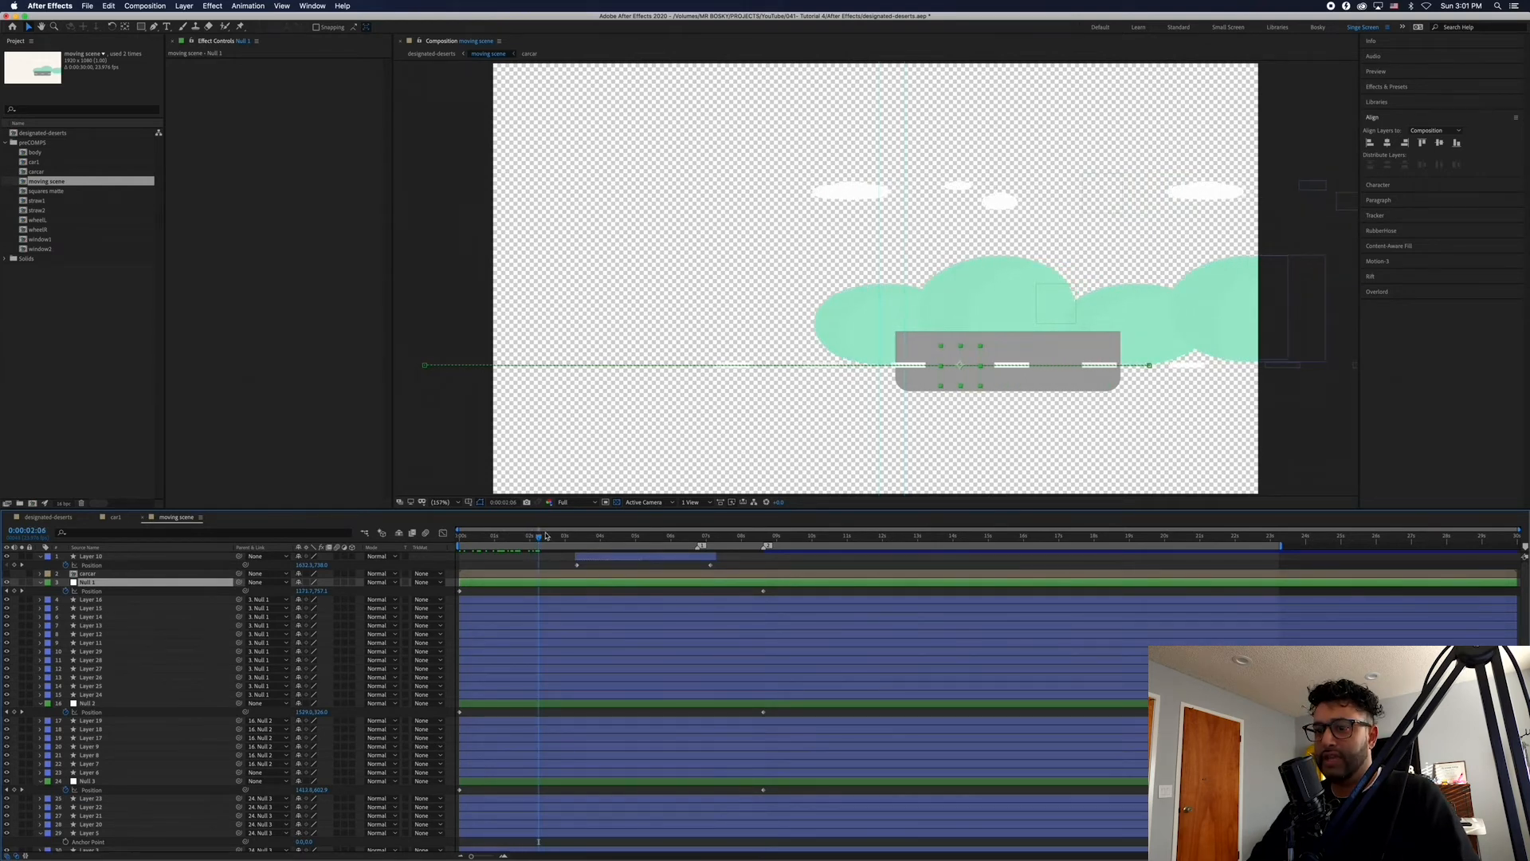
click(612, 539)
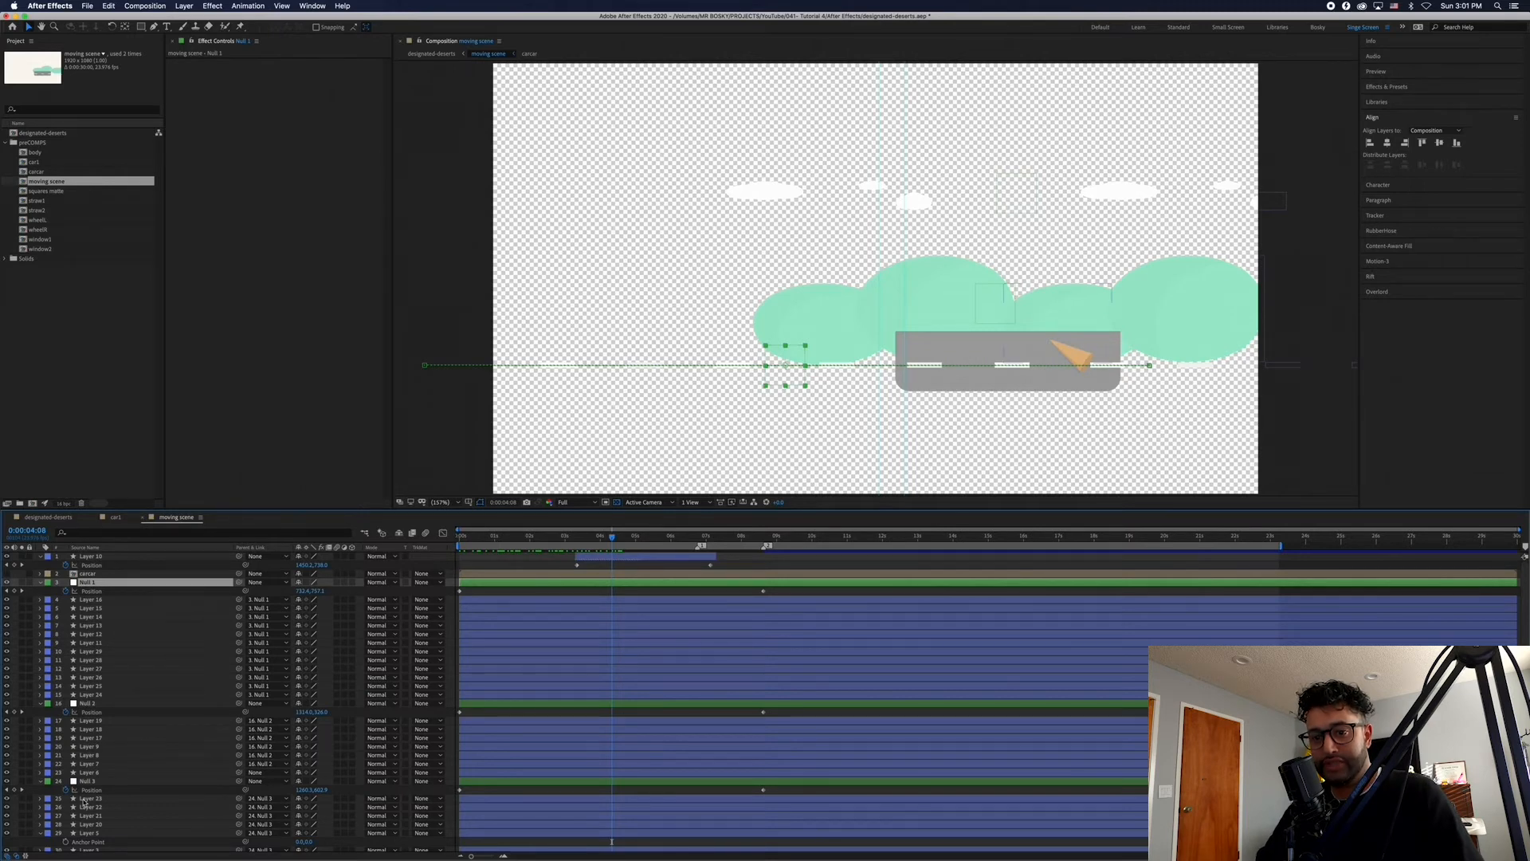
drag(612, 541, 388, 547)
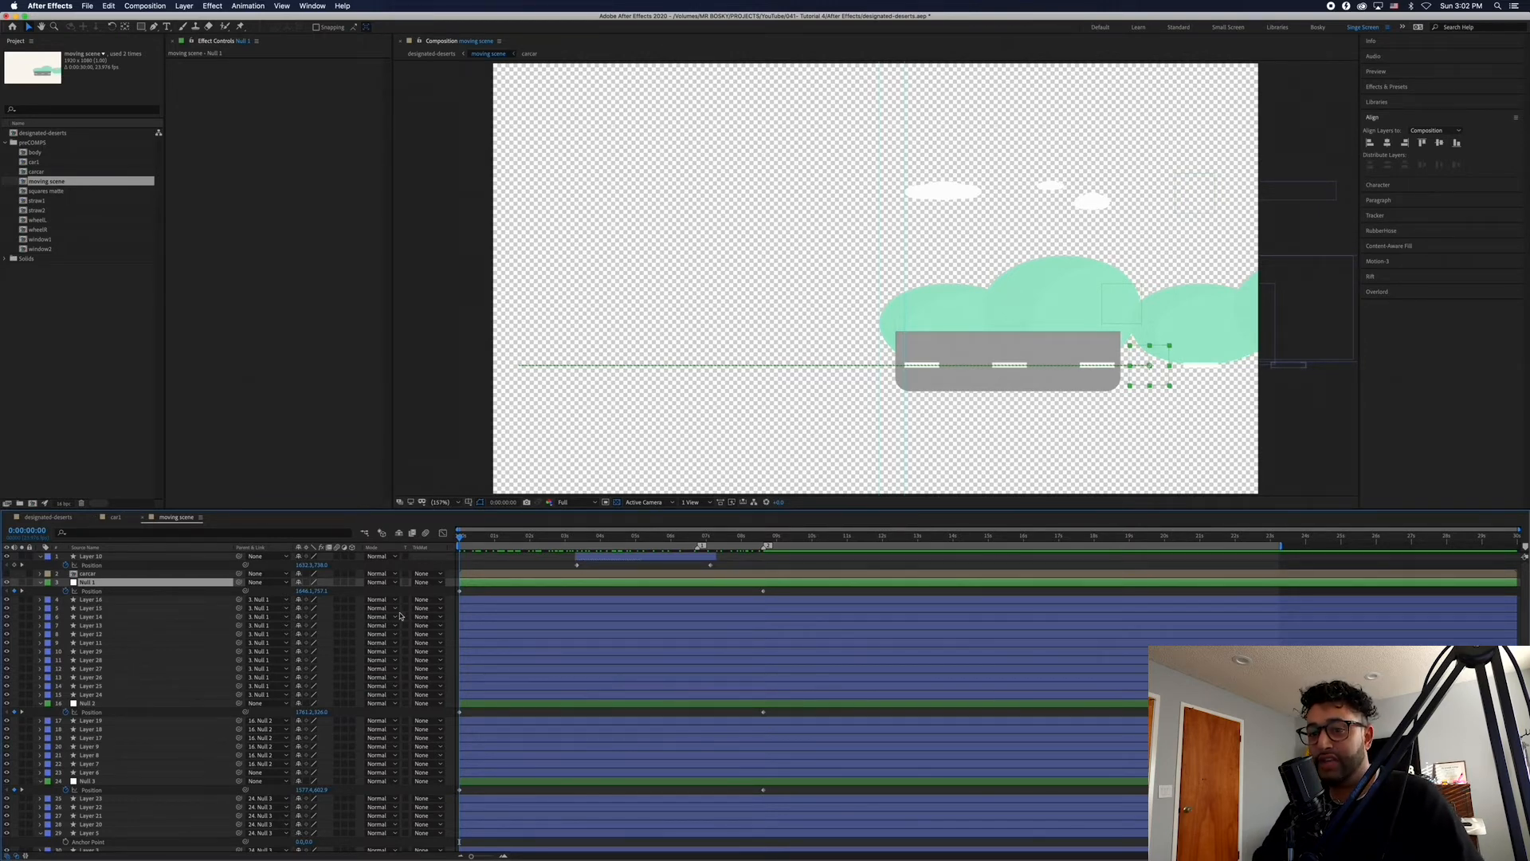
drag(474, 539, 764, 560)
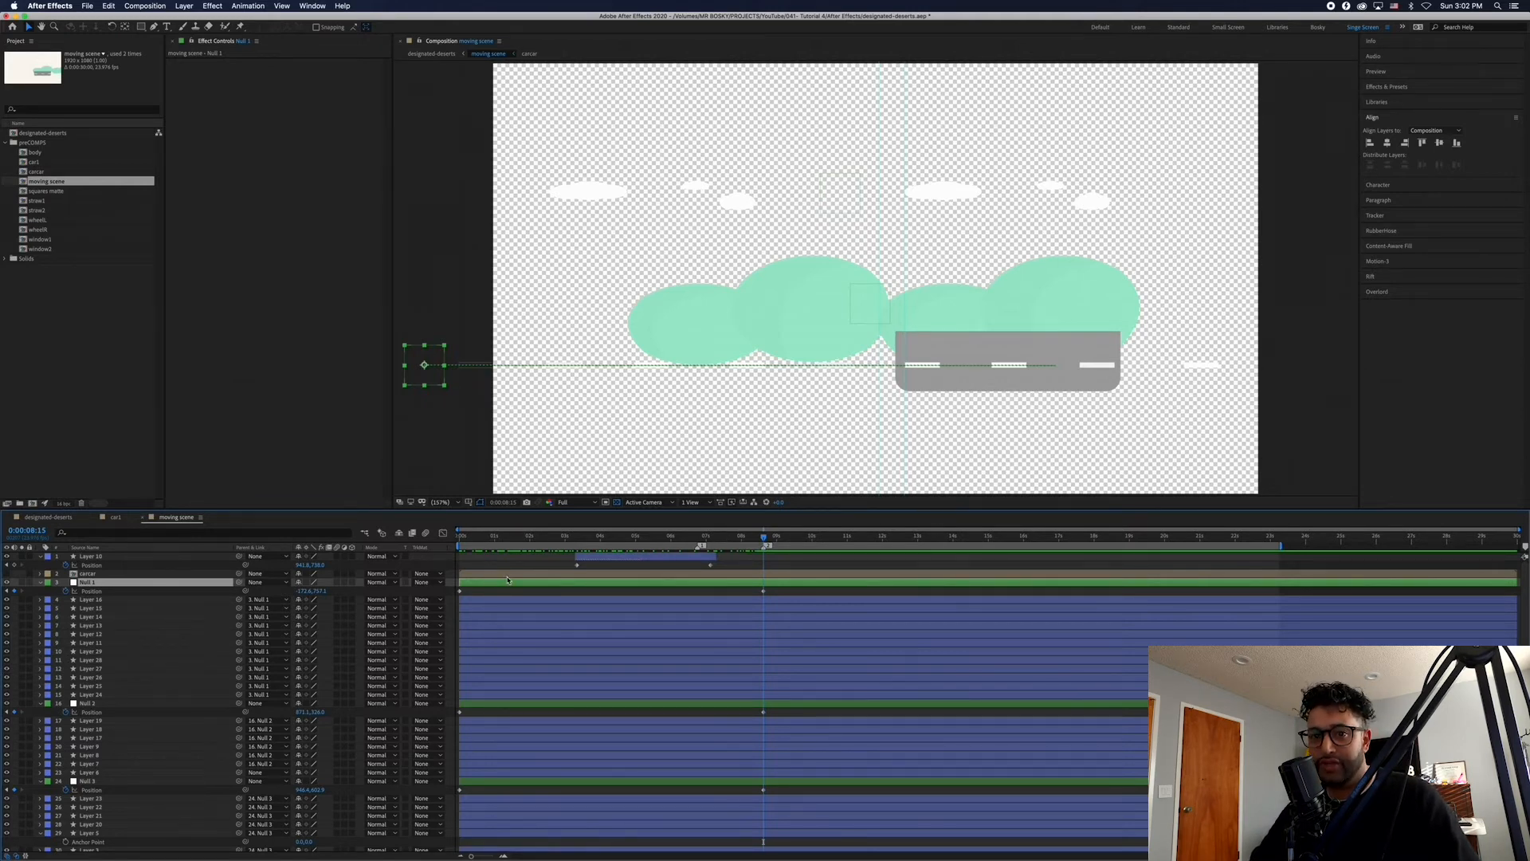
click(94, 574)
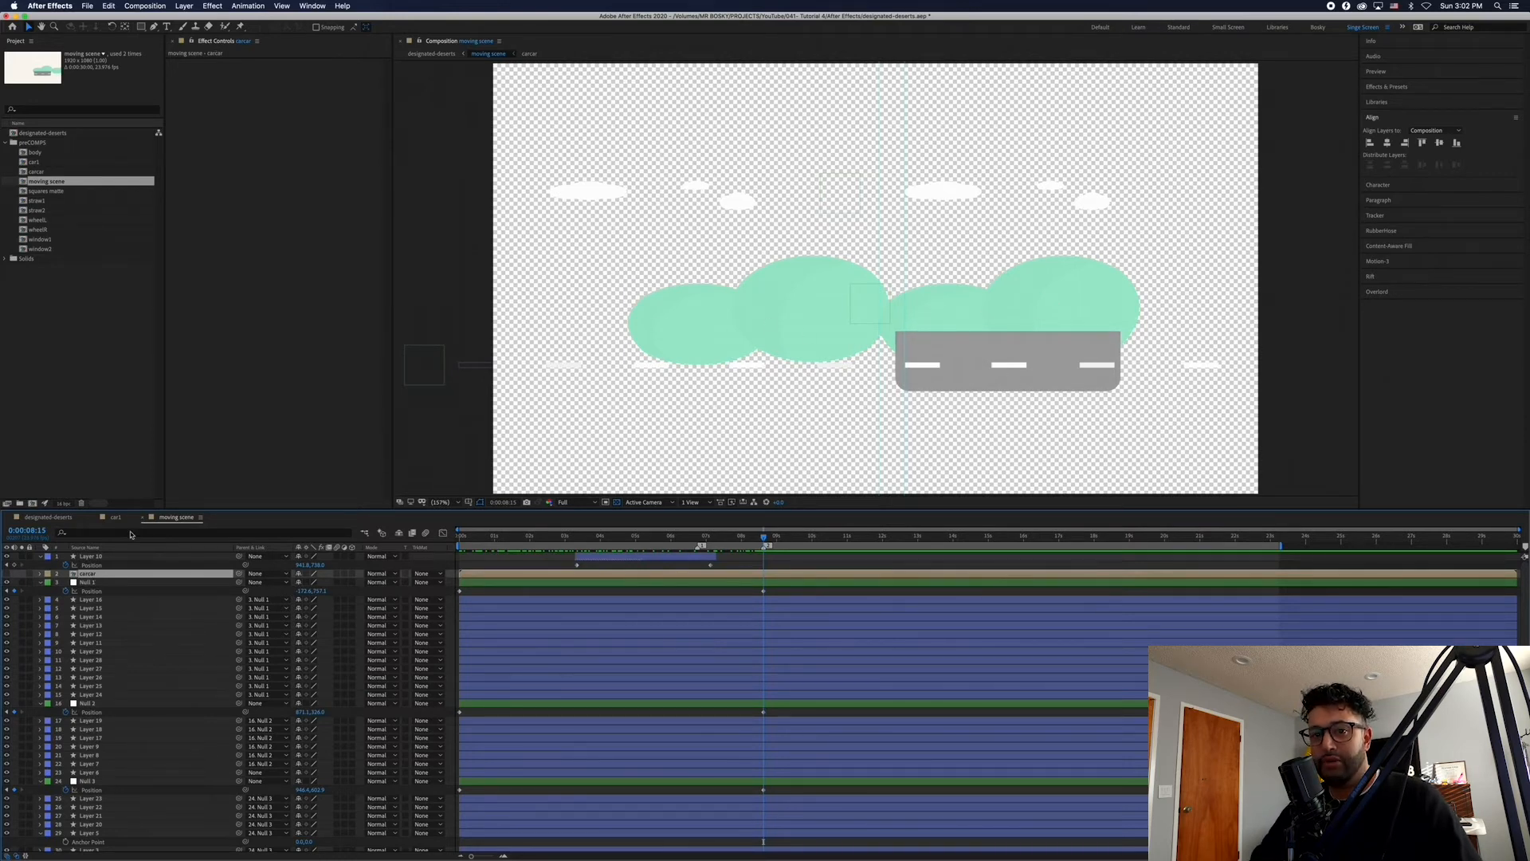
Scrub the main designated-deserts composition to 0:00:10:10 and return to its first frame
click(48, 517)
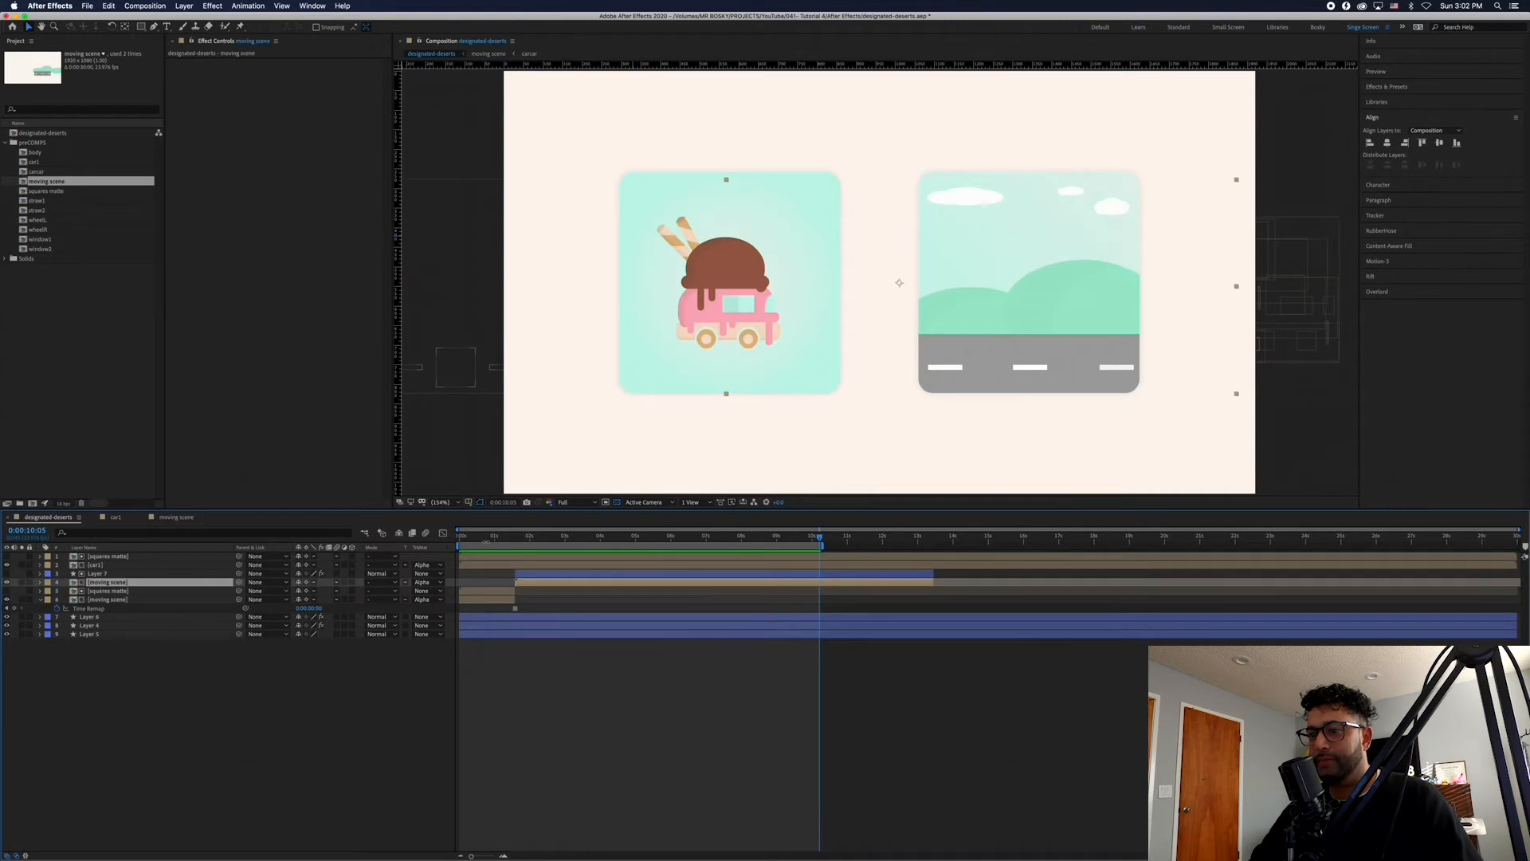
drag(493, 540, 826, 552)
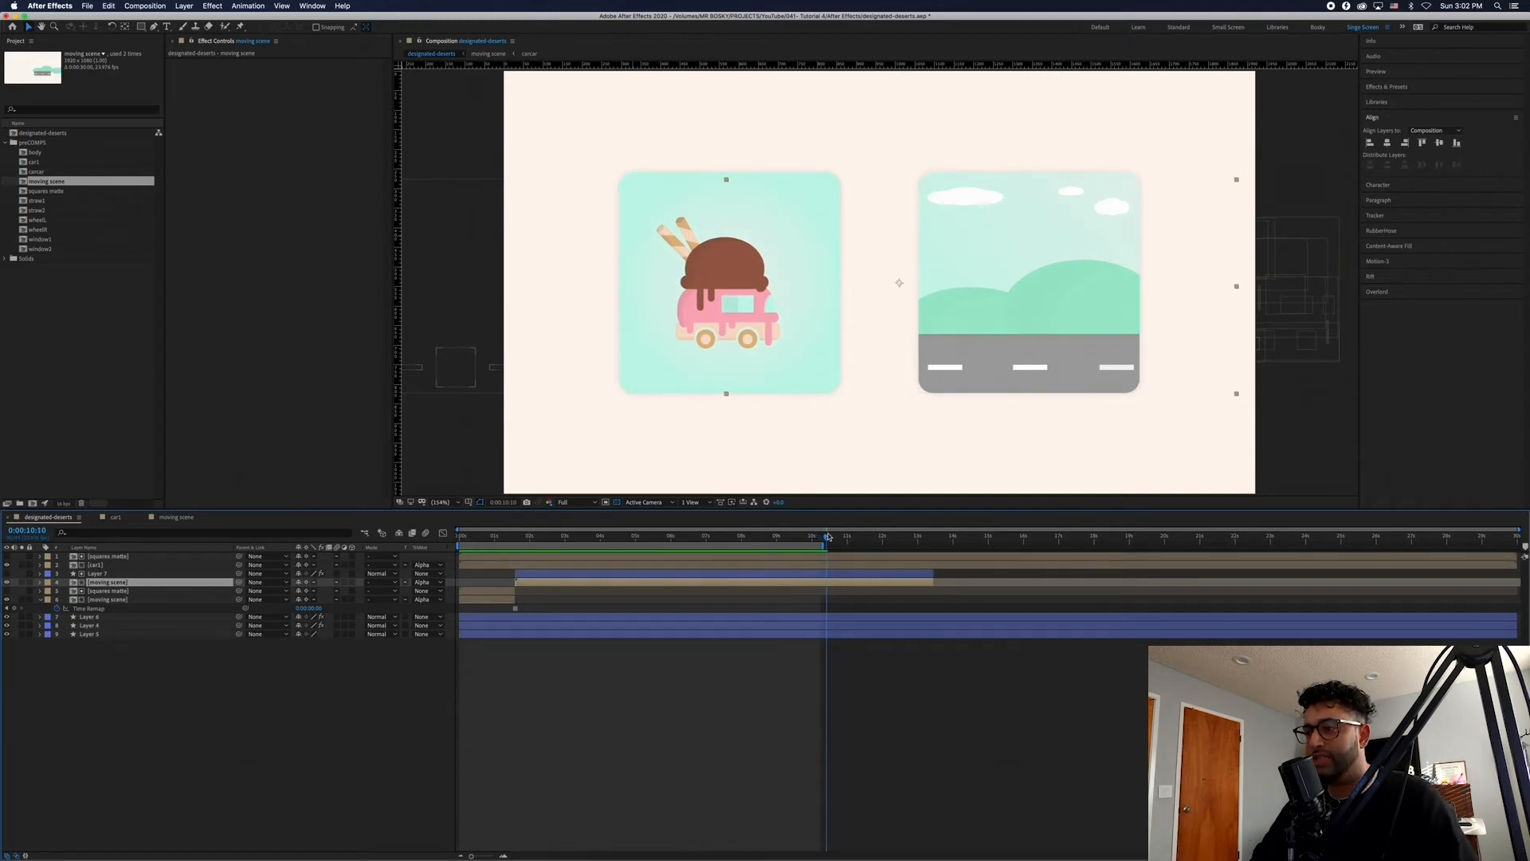
drag(821, 542, 645, 554)
key(Home)
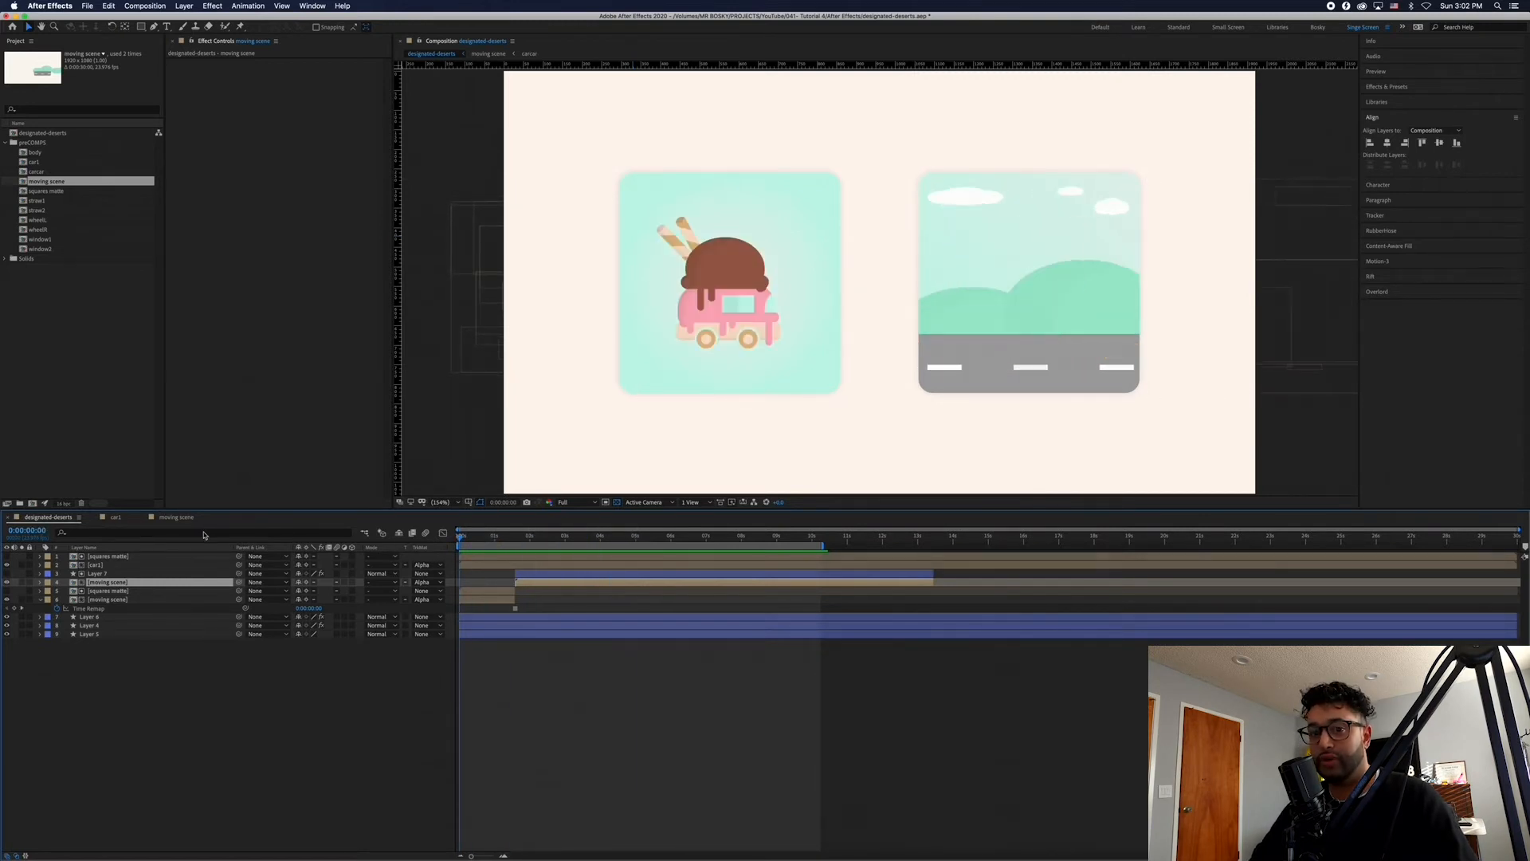
Reopen the moving scene with all its layers in view, play the scenery's motion and scrub to 0:00:07:15
click(176, 517)
scroll(661, 612, down, 3)
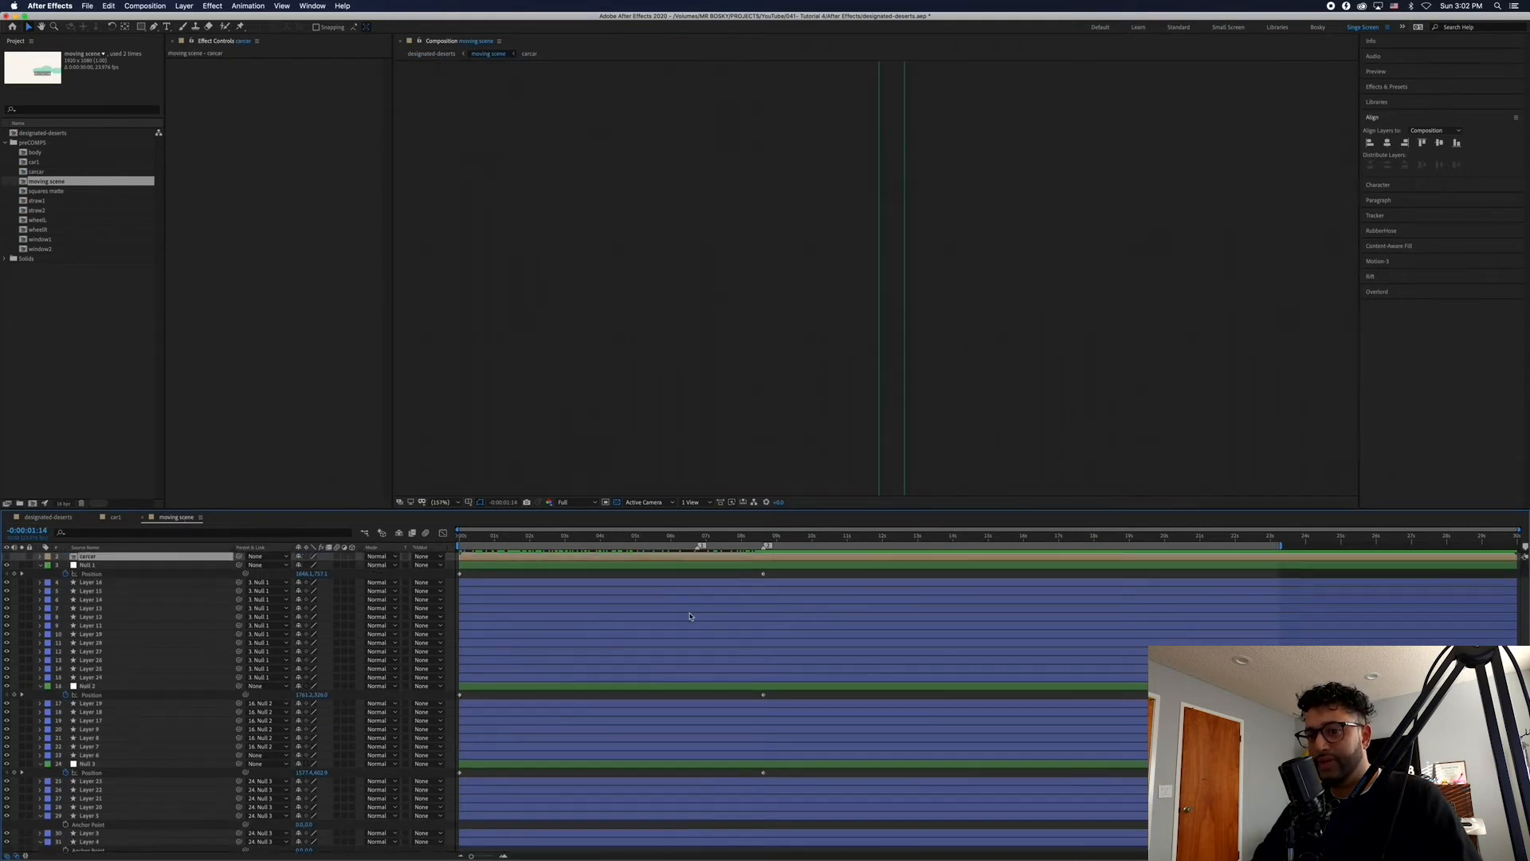
drag(777, 520, 778, 421)
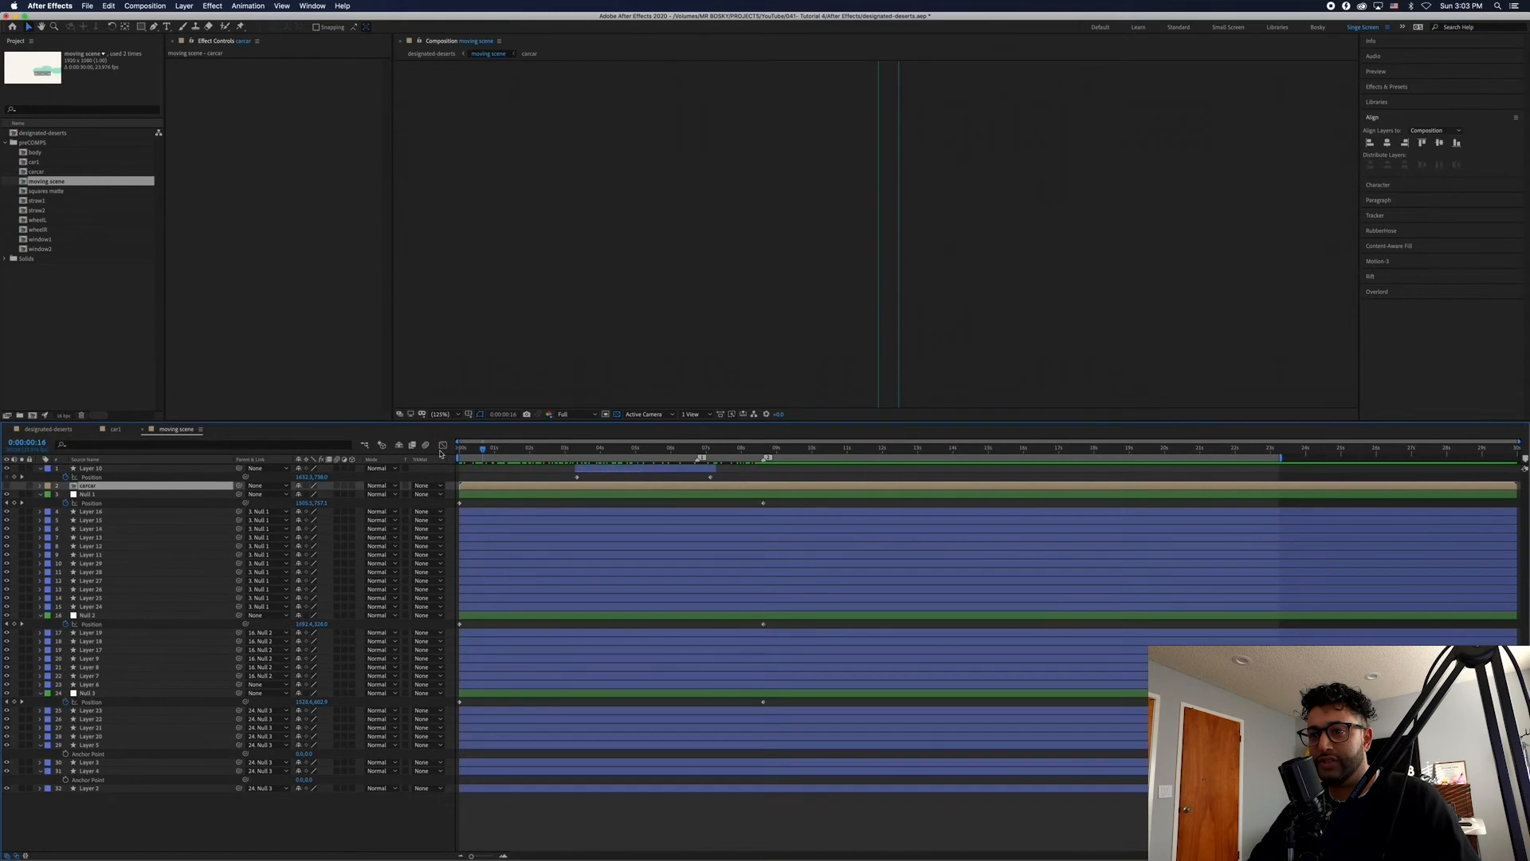
key(space)
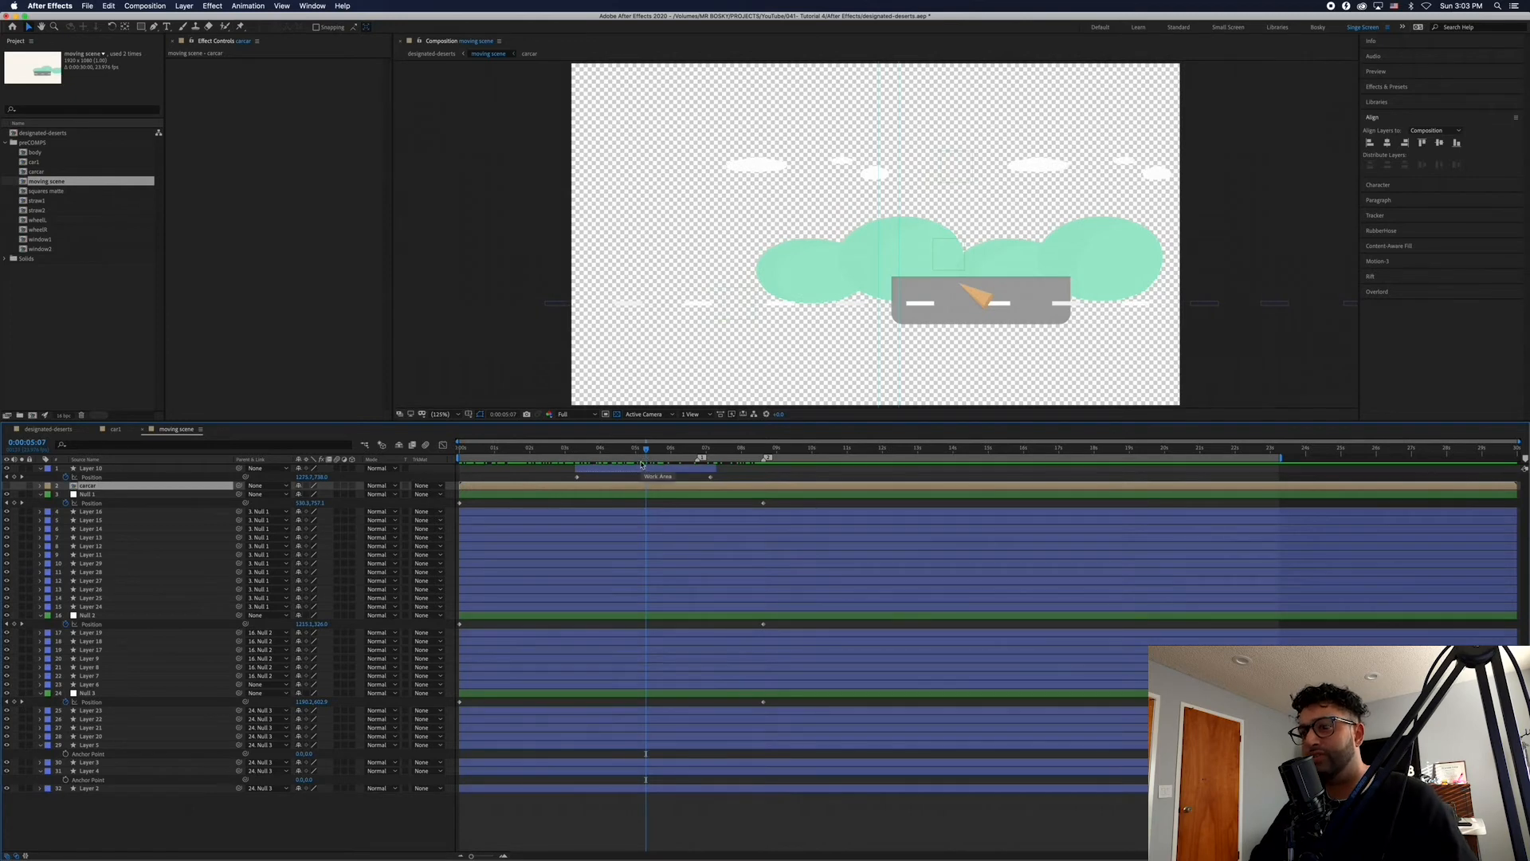
drag(644, 449, 732, 458)
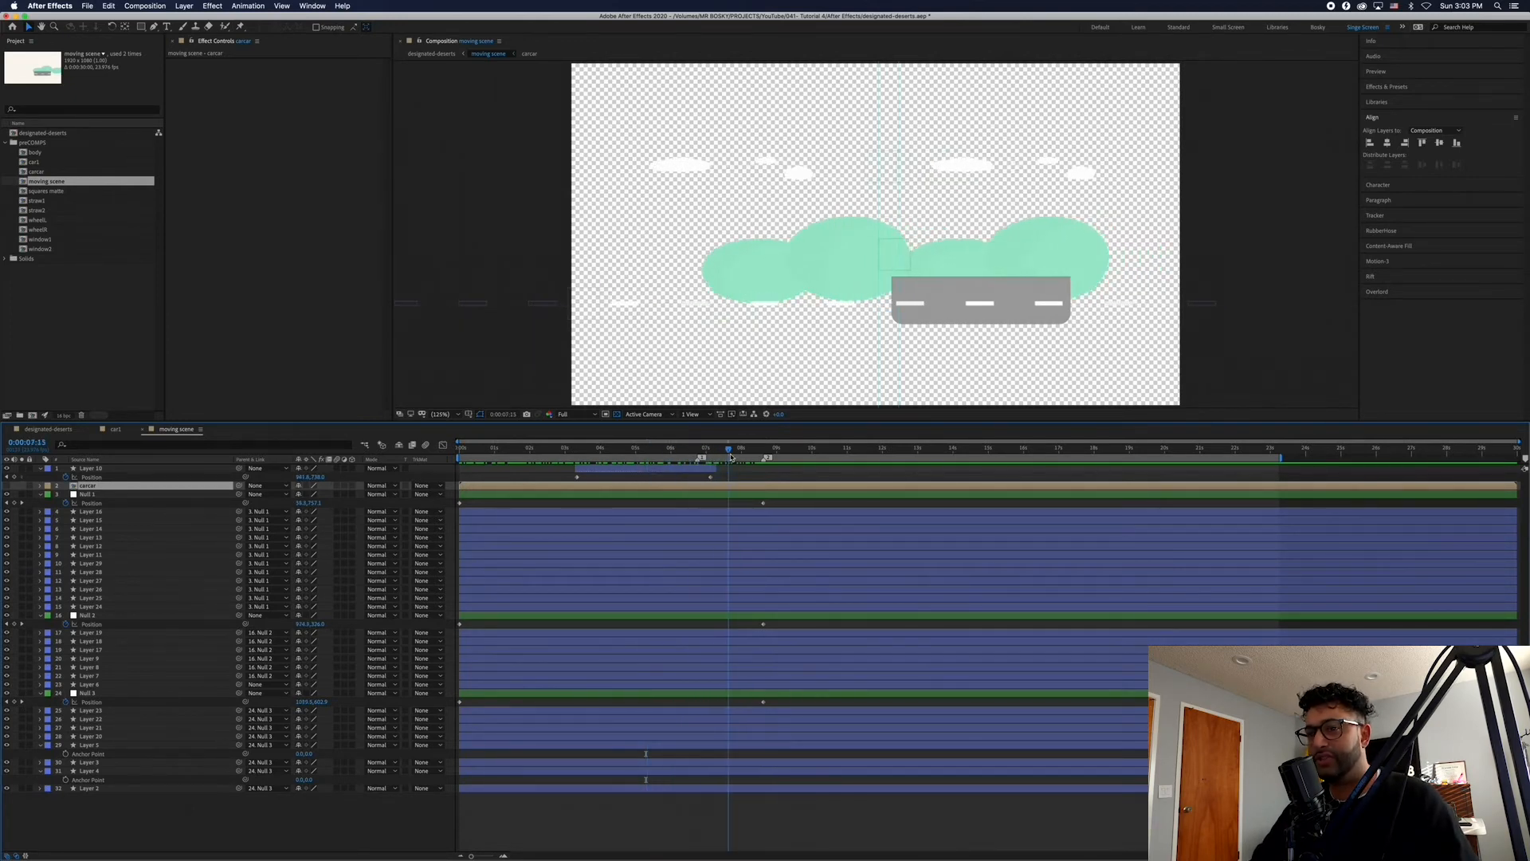
Reopen car1, clear the layer selection and scrub the truck's animation to 0:00:05:08
click(116, 430)
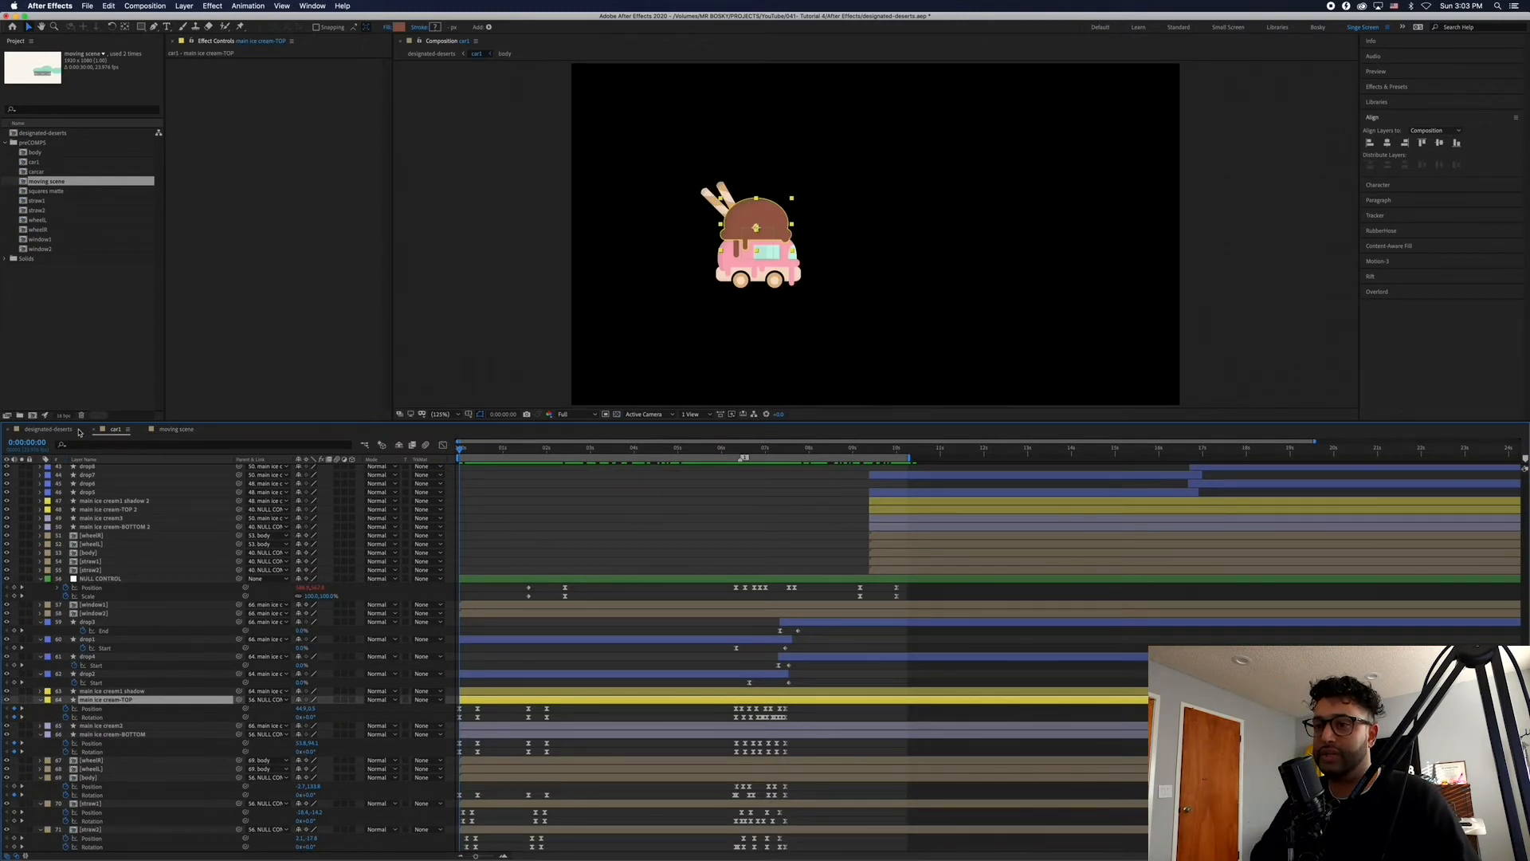
click(582, 519)
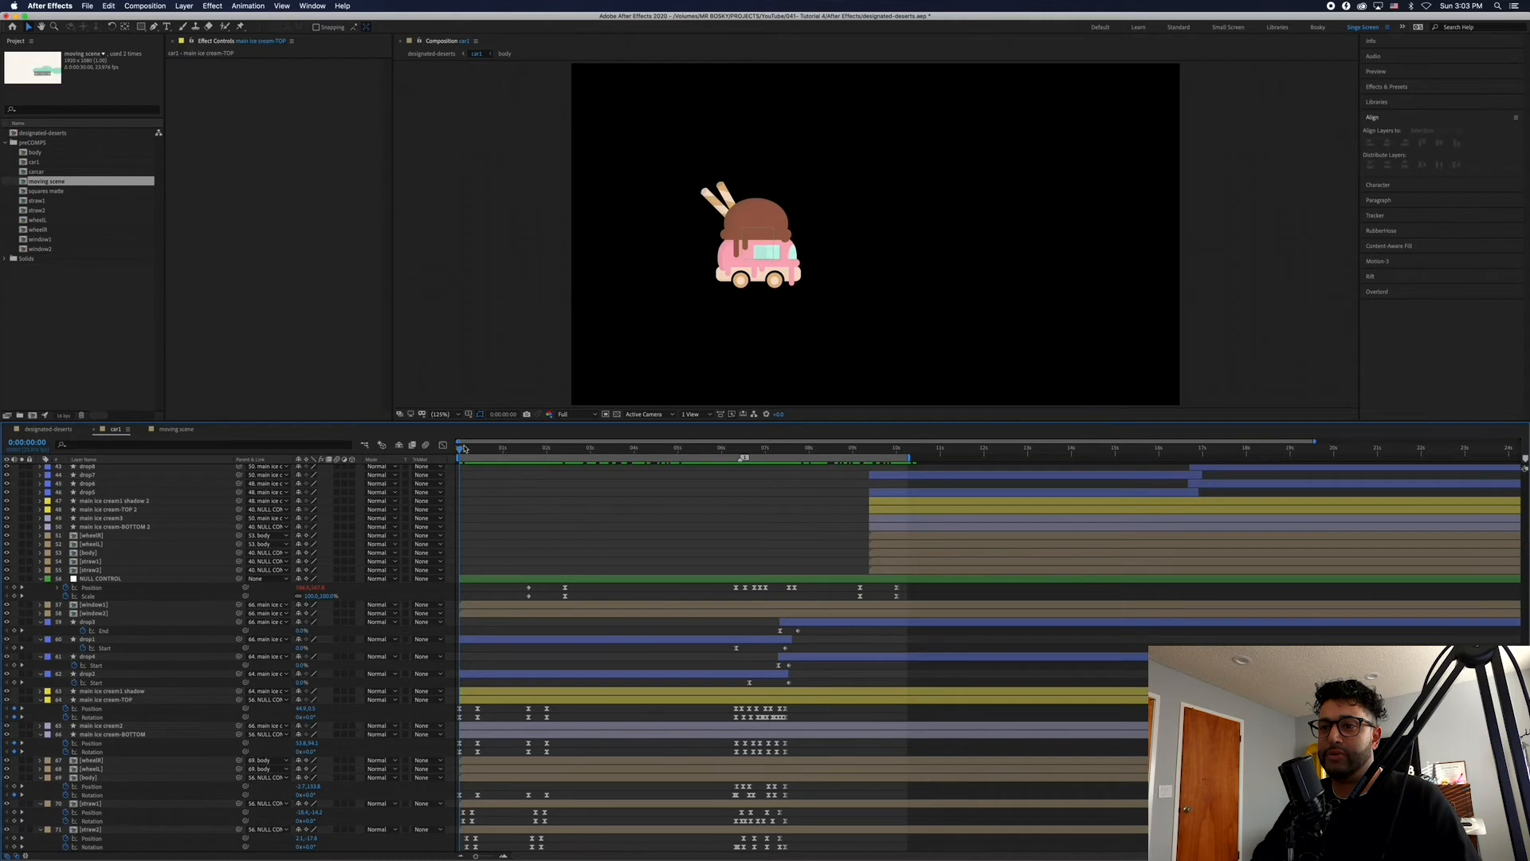
drag(484, 451, 693, 461)
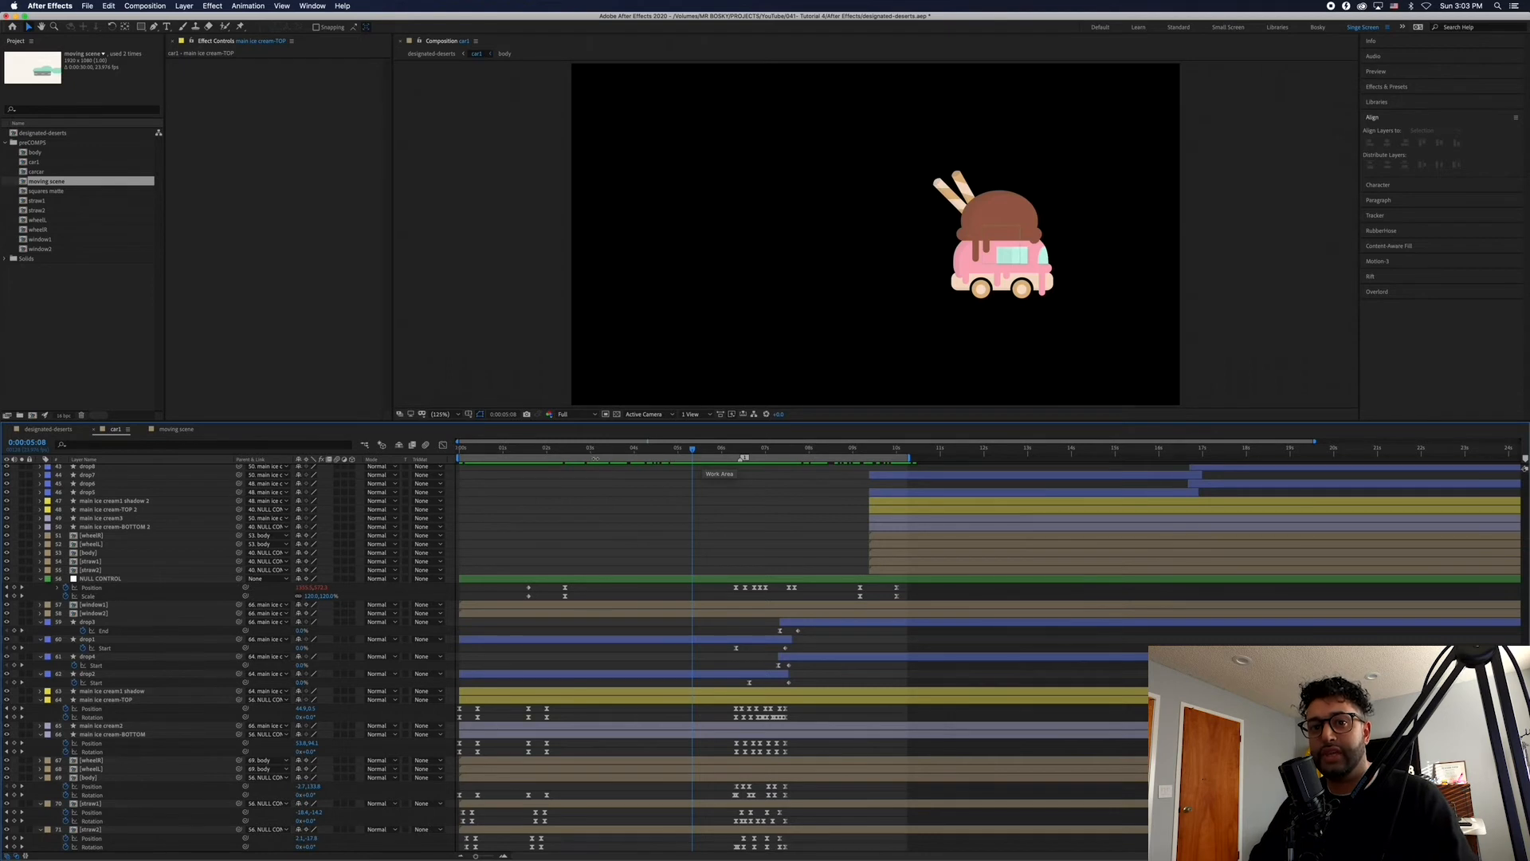
Return to the main designated-deserts composition and preview the finished animation from its first frame
click(64, 431)
drag(470, 455, 364, 454)
key(space)
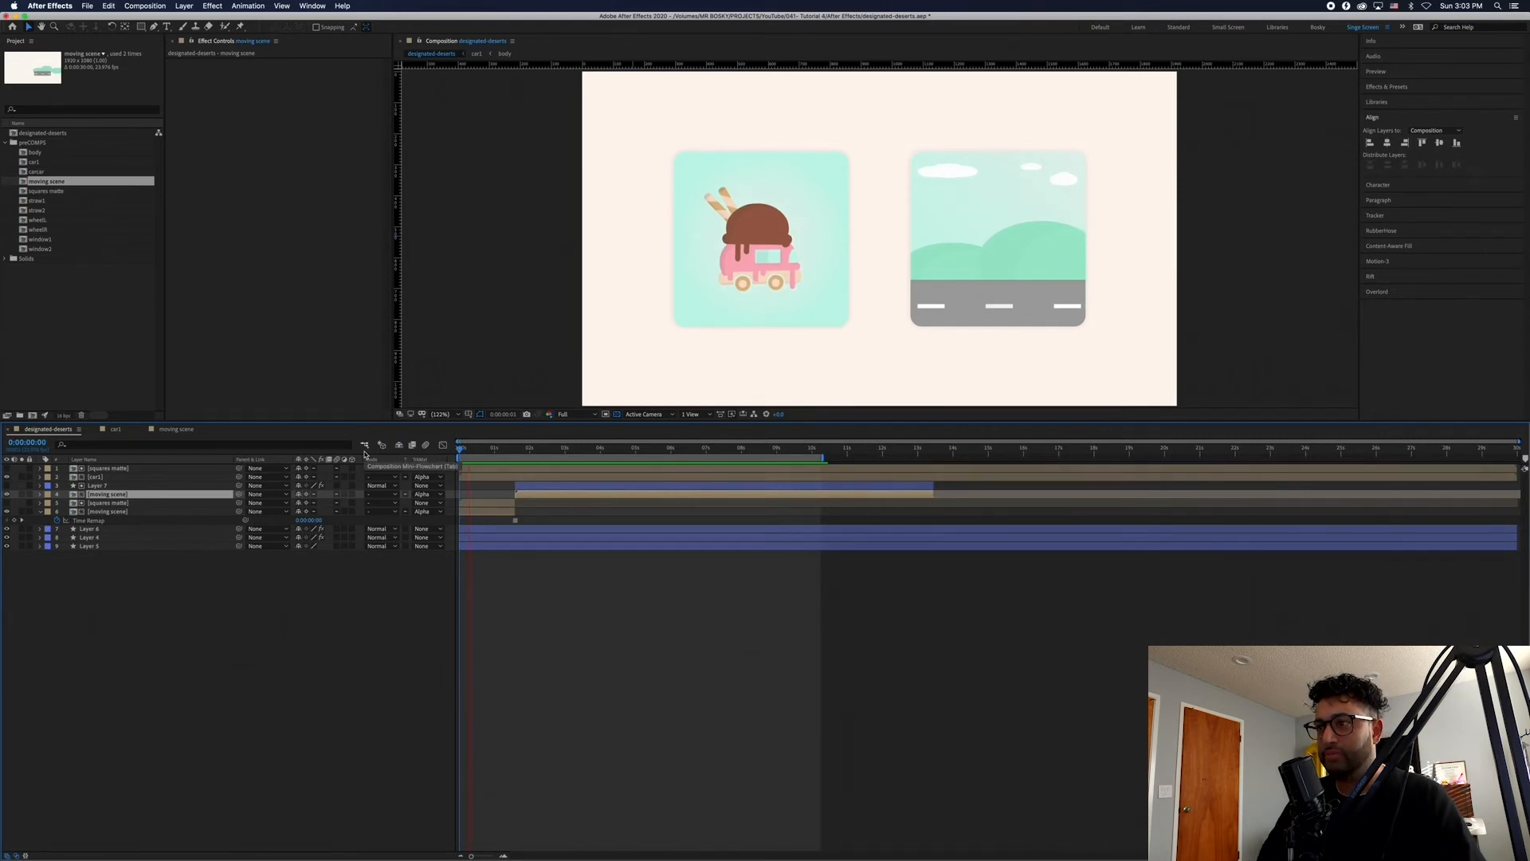